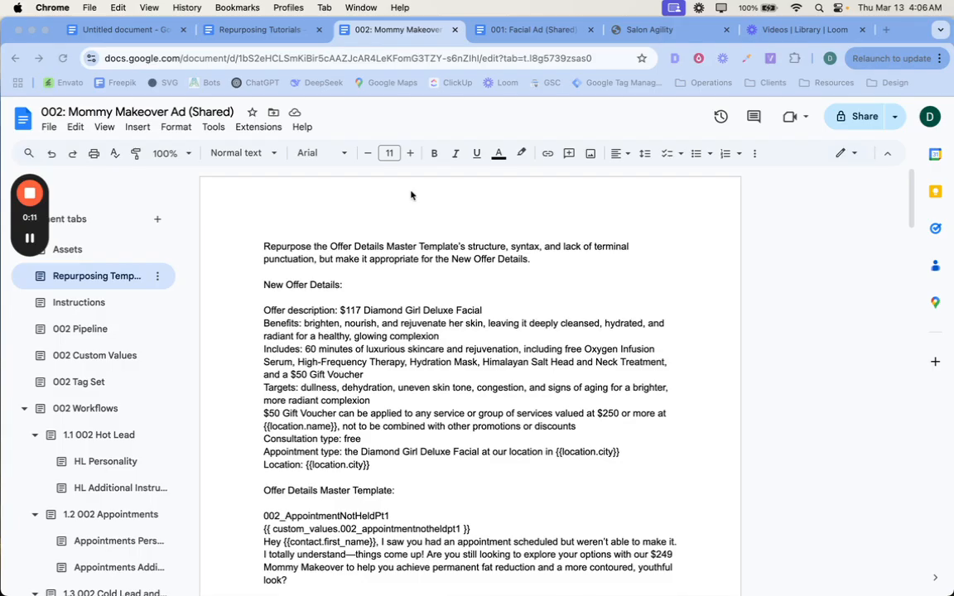
# Open the Deserae GPT in ChatGPT in a new browser tab and send its offer details and template starter prompt
pyautogui.click(809, 32)
pyautogui.click(887, 30)
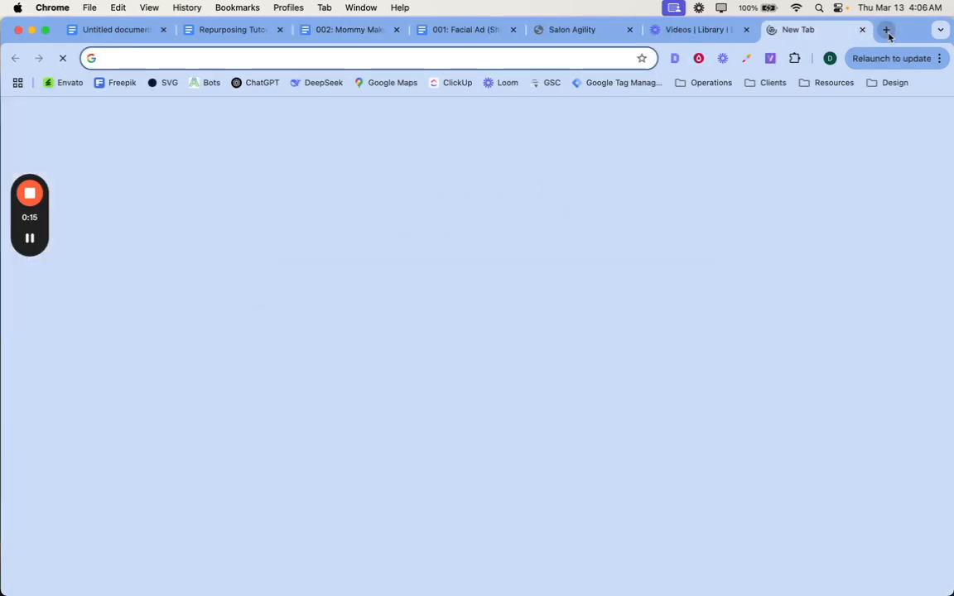
pyautogui.click(254, 87)
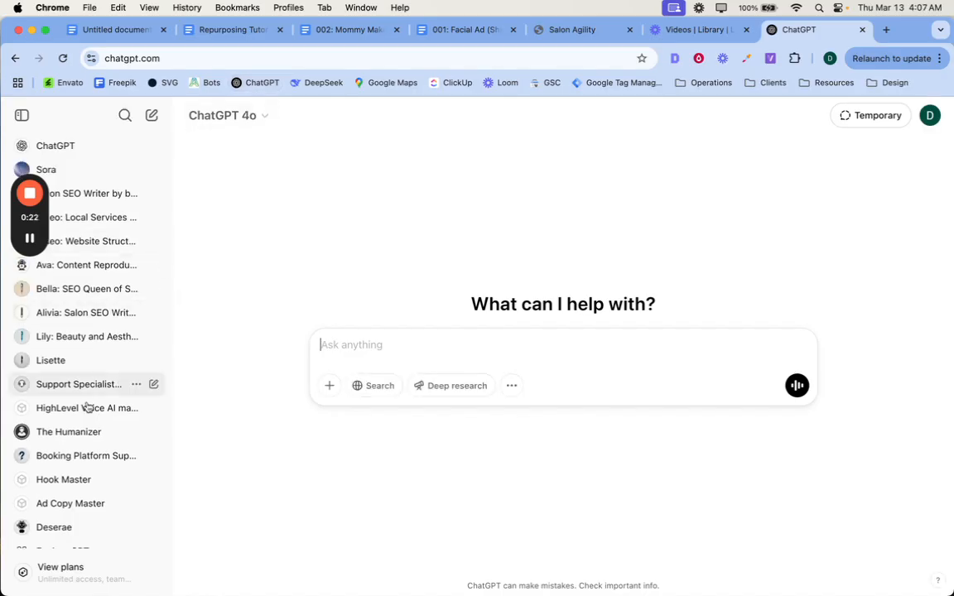
pyautogui.scroll(-3, 87, 406)
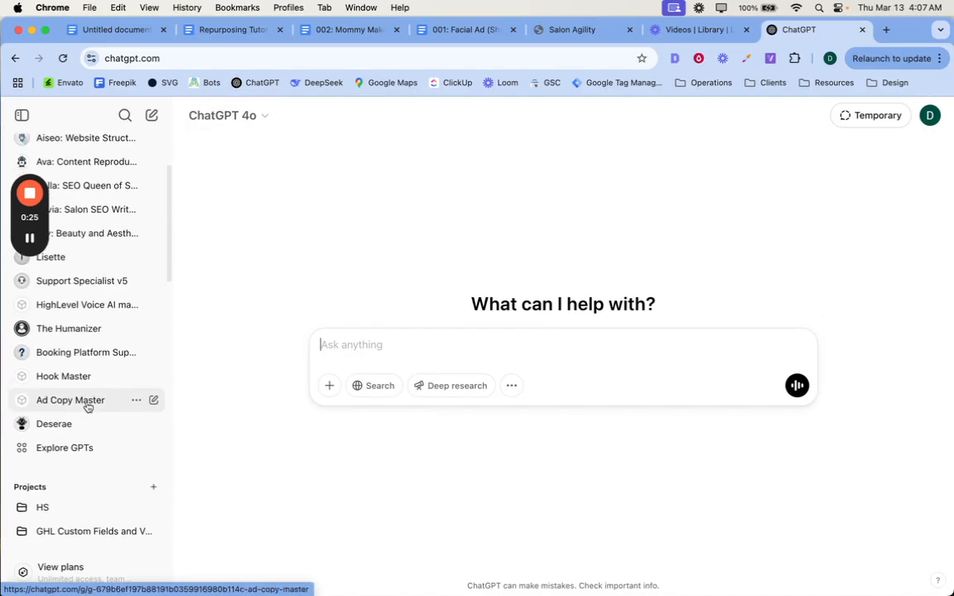
pyautogui.scroll(-1, 83, 410)
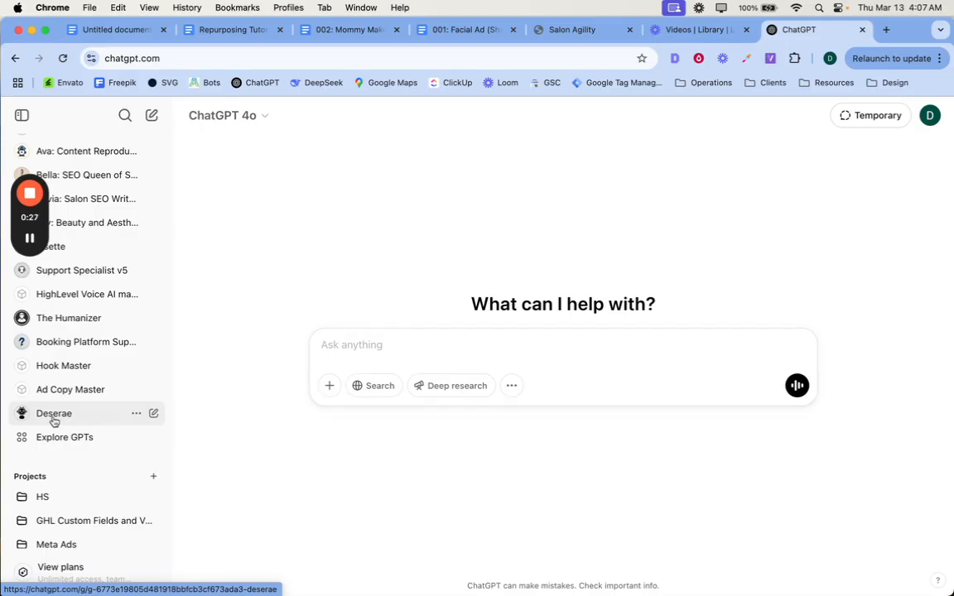
pyautogui.click(54, 416)
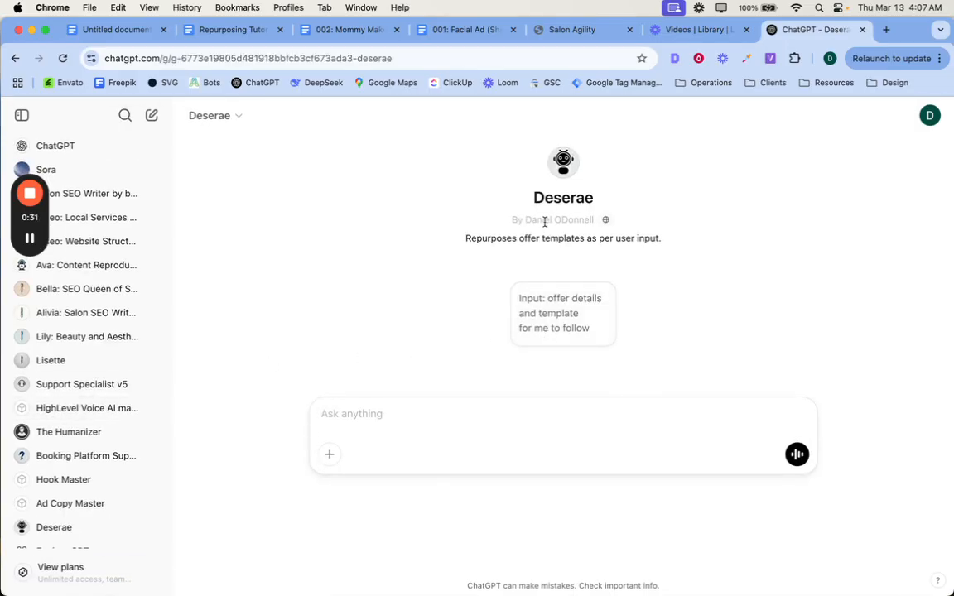
pyautogui.click(539, 316)
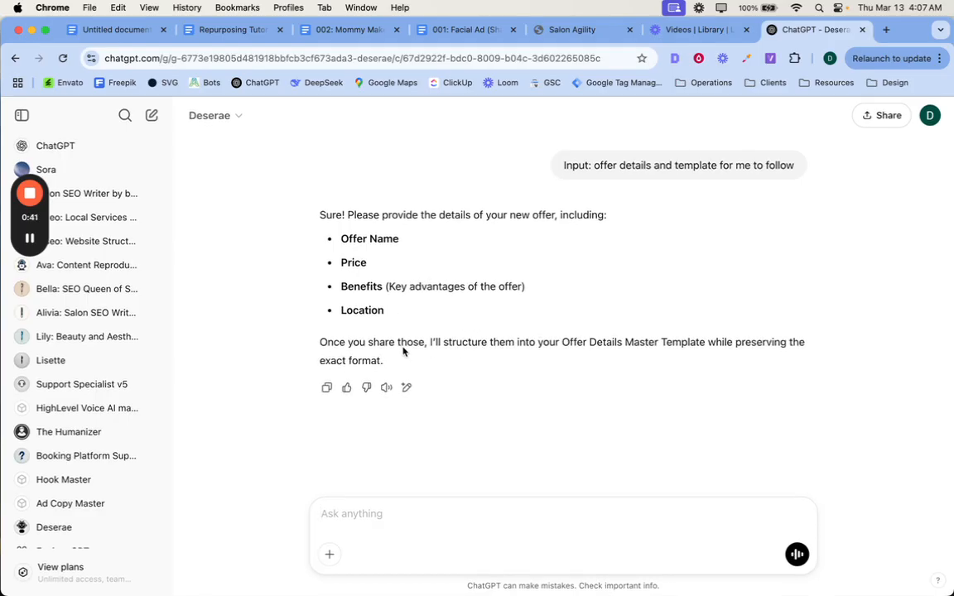
# Switch to the 002: Mommy Makeover Ad document in Google Docs and review the Repurposing Template through its last value phrase
pyautogui.click(341, 30)
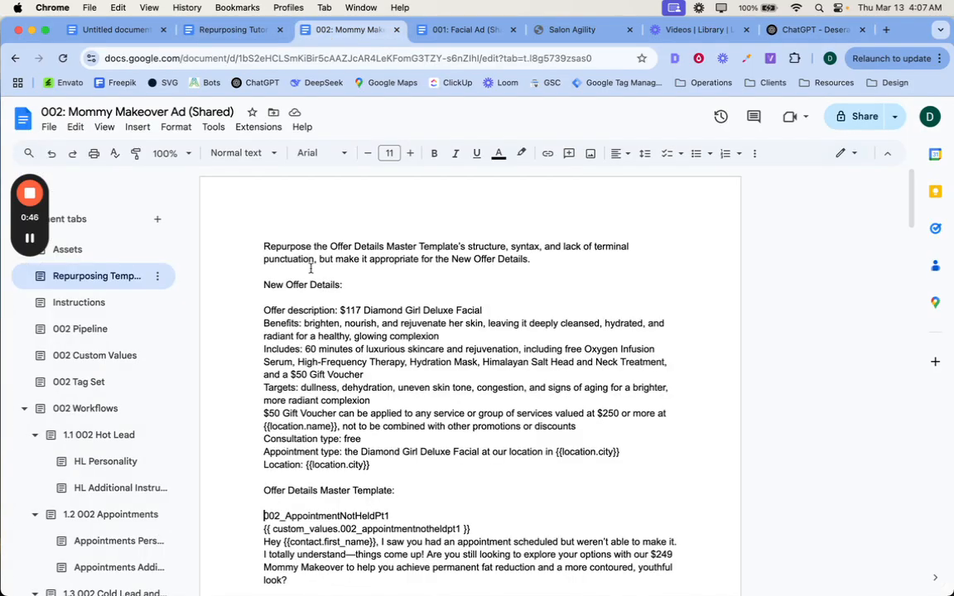
pyautogui.scroll(-5, 310, 267)
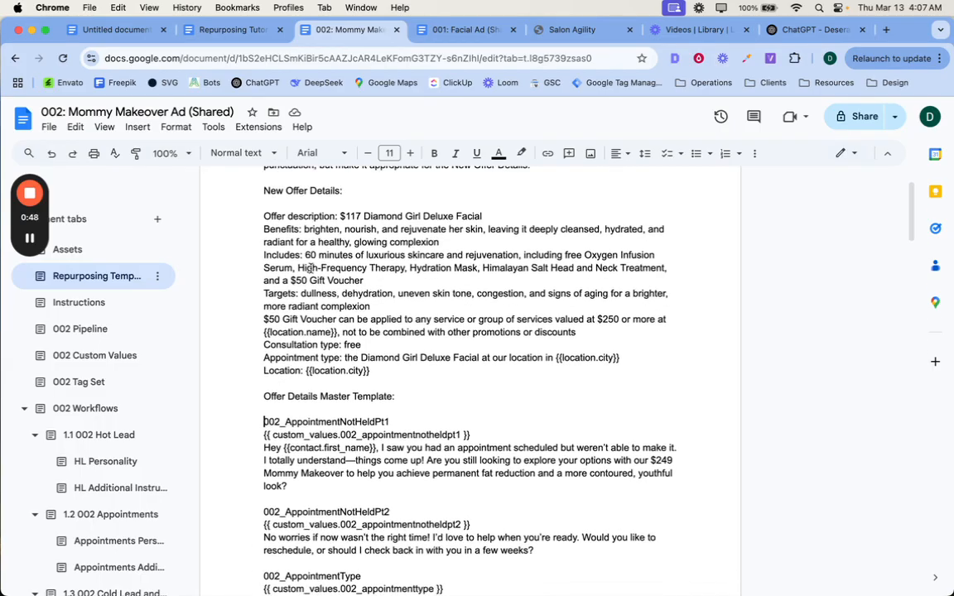
pyautogui.scroll(-20, 311, 268)
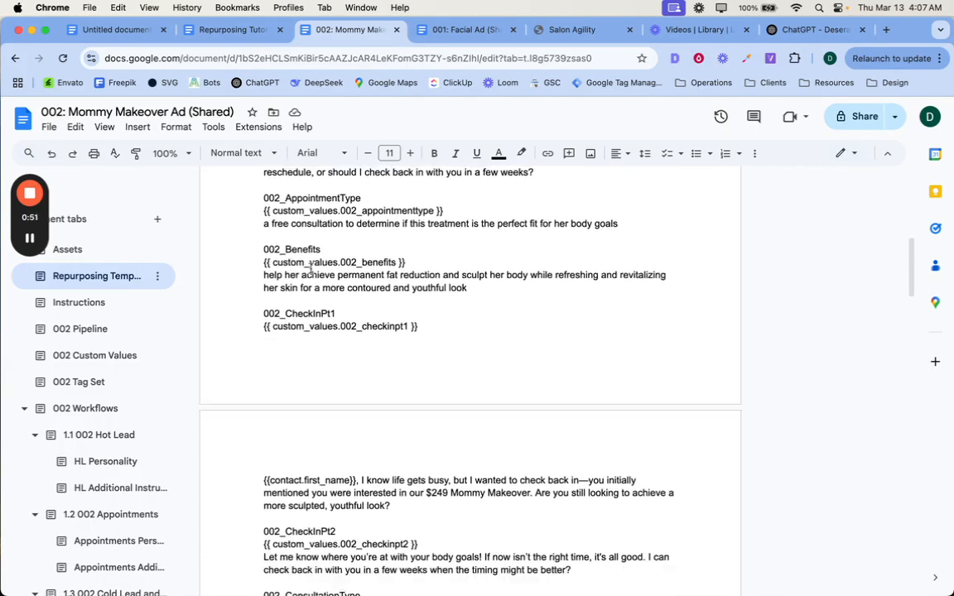
pyautogui.scroll(-20, 311, 268)
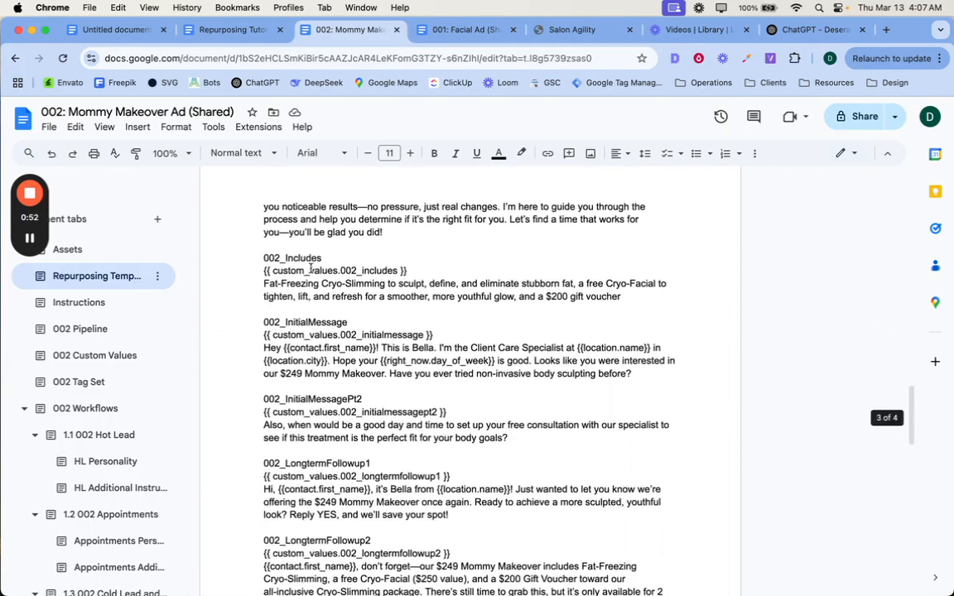
pyautogui.scroll(-15, 311, 268)
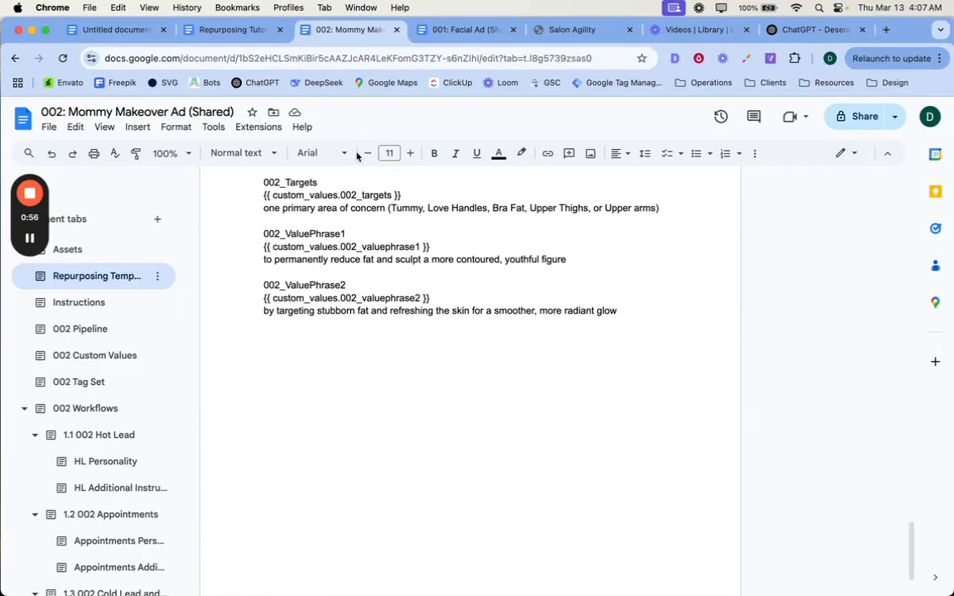
pyautogui.scroll(5, 358, 240)
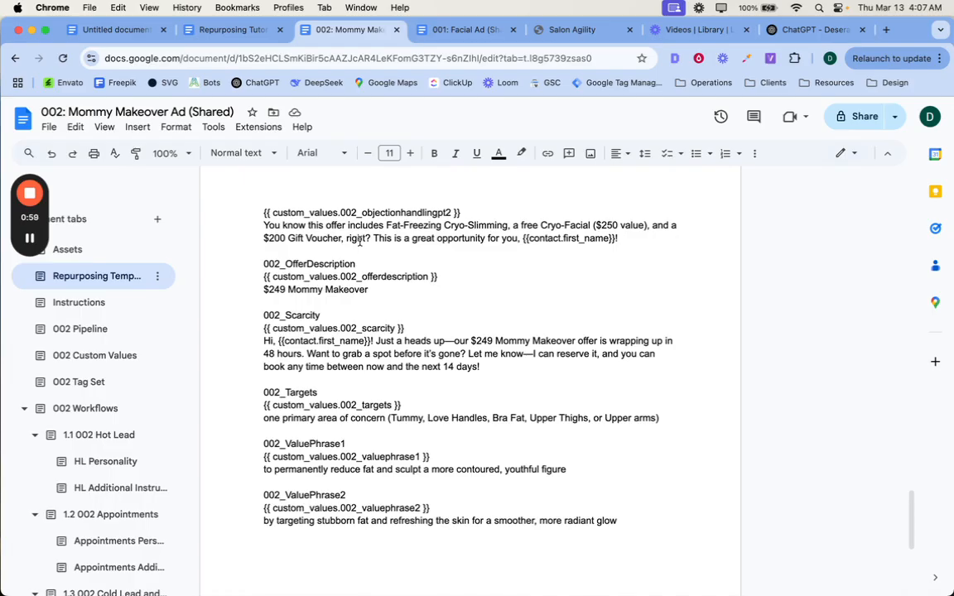
# Duplicate the Mommy Makeover Ad document's browser tab and open the 002 Custom Values section in the copy
pyautogui.rightClick(350, 33)
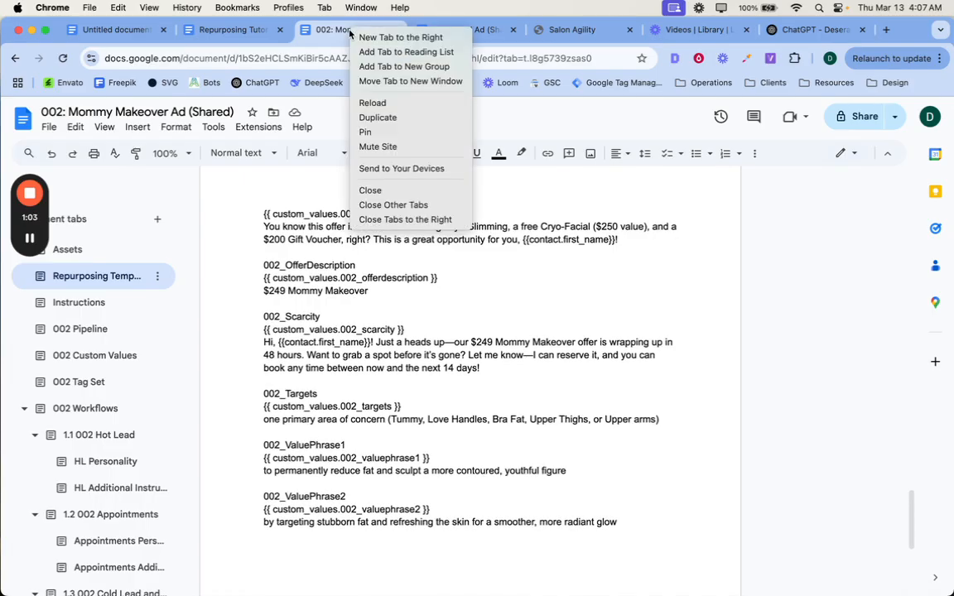
pyautogui.click(385, 117)
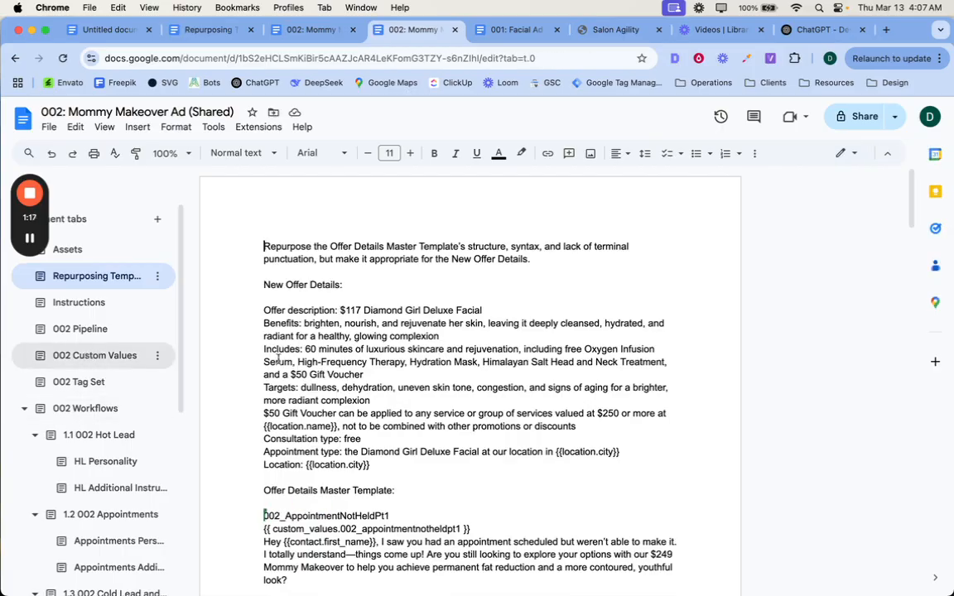
pyautogui.click(94, 355)
# Look through the 002 Custom Values and examine the ReviewLink and Reengagement entries
pyautogui.scroll(-15, 318, 458)
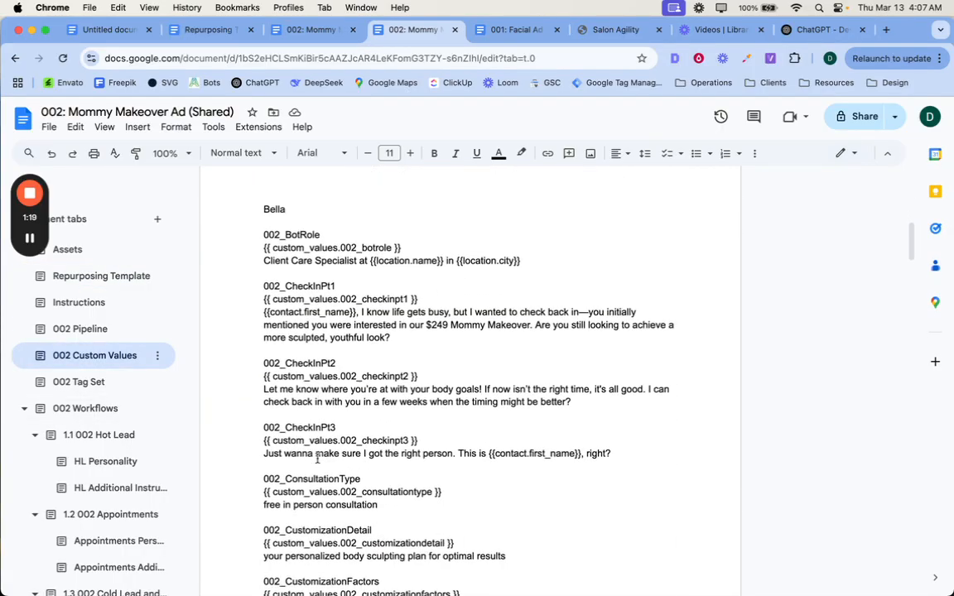
pyautogui.scroll(-20, 317, 458)
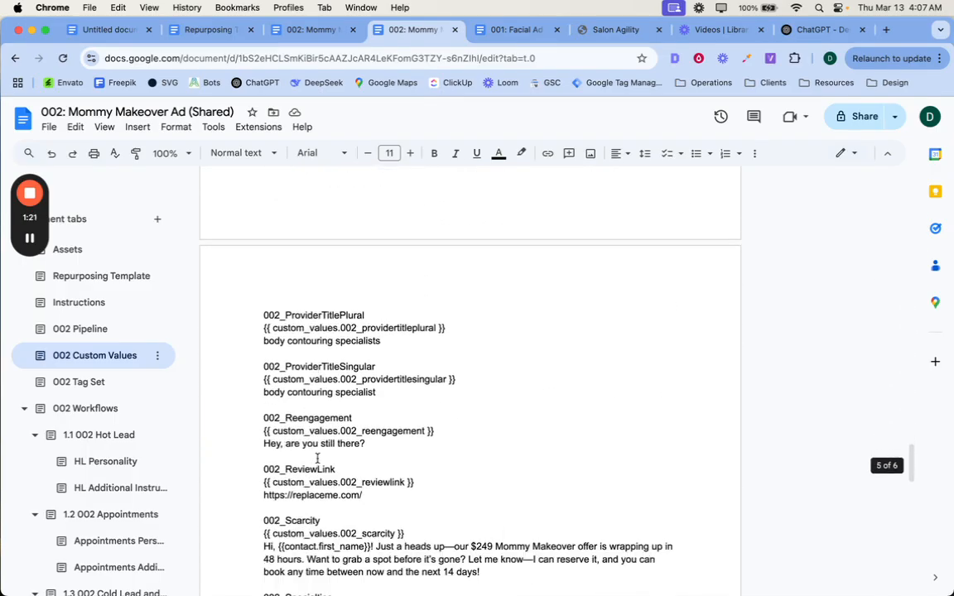
pyautogui.scroll(-2, 317, 458)
pyautogui.scroll(5, 315, 397)
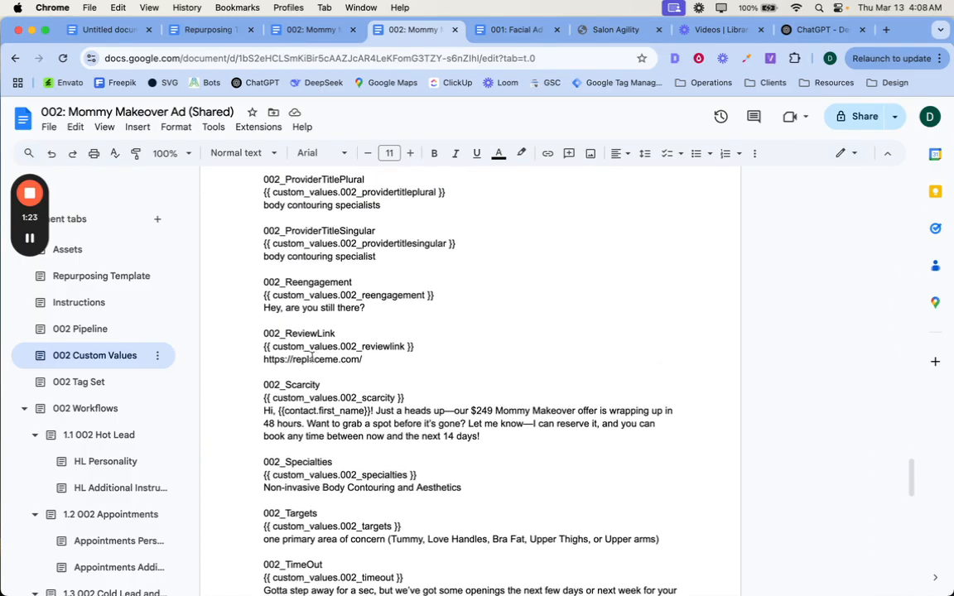
pyautogui.tripleClick(309, 351)
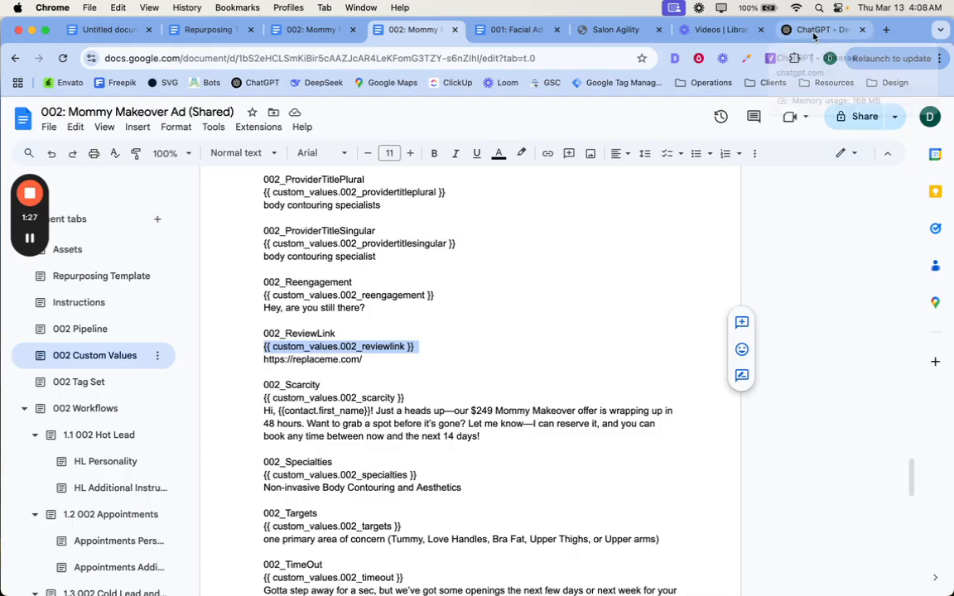
pyautogui.tripleClick(295, 308)
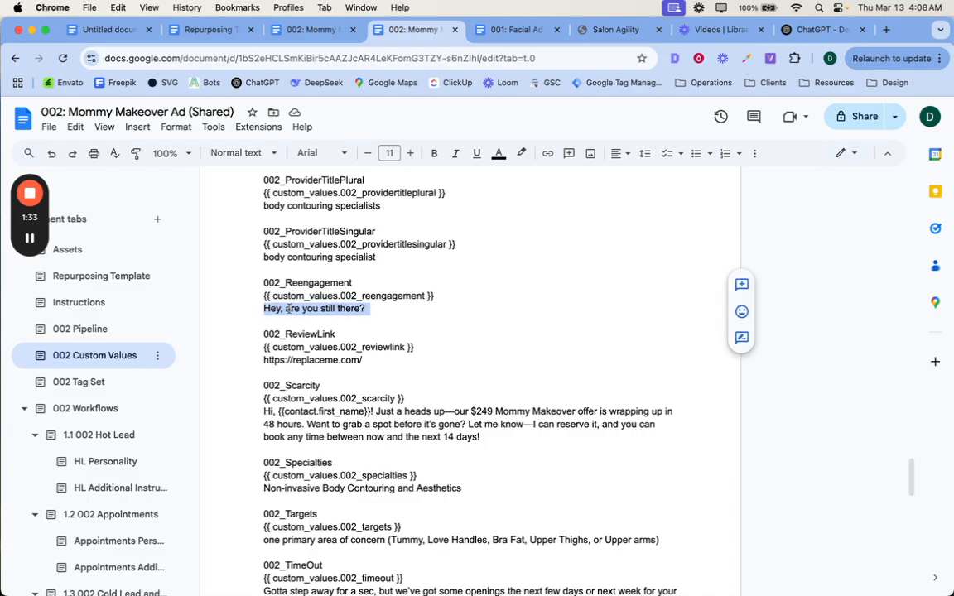
pyautogui.scroll(1, 299, 307)
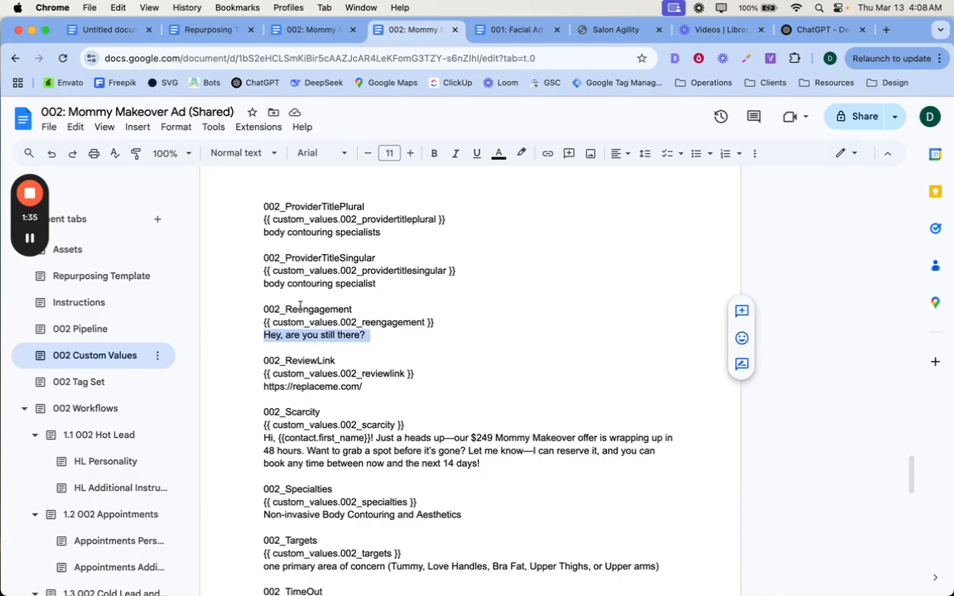
# Examine the TimeOut message and its separate part entries in the 002 Custom Values
pyautogui.scroll(-9, 300, 279)
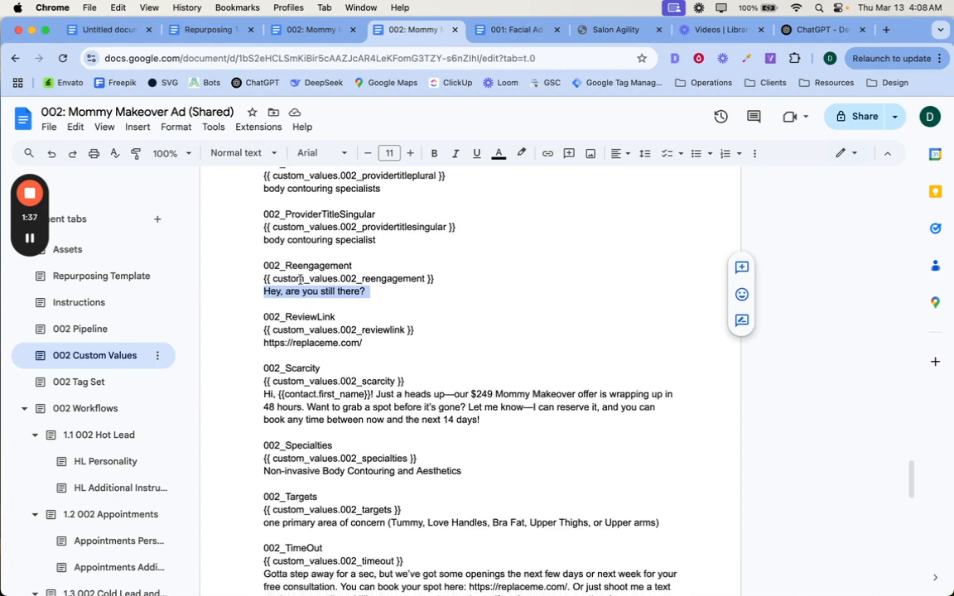
pyautogui.scroll(-4, 300, 280)
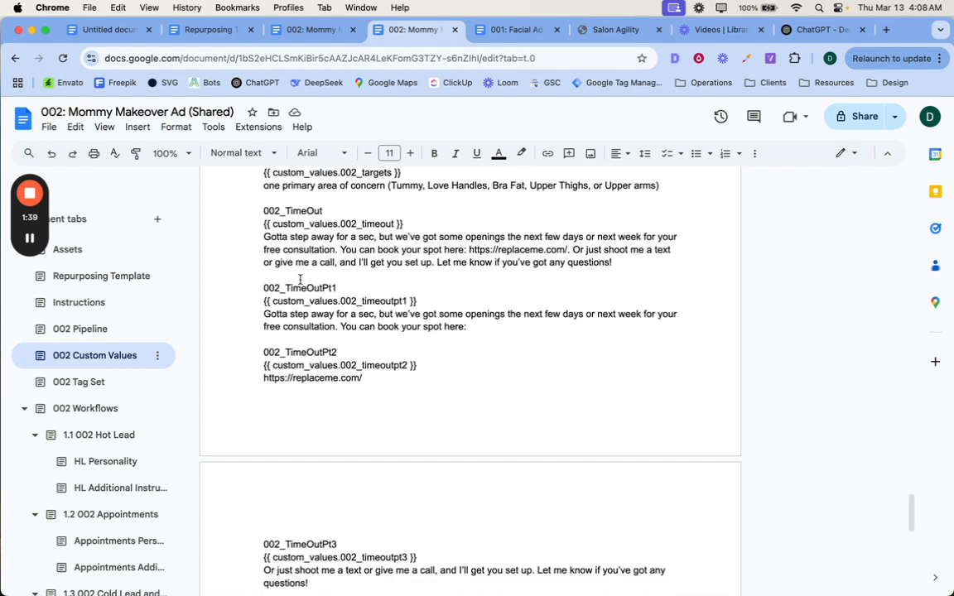
pyautogui.scroll(1, 303, 267)
pyautogui.tripleClick(289, 286)
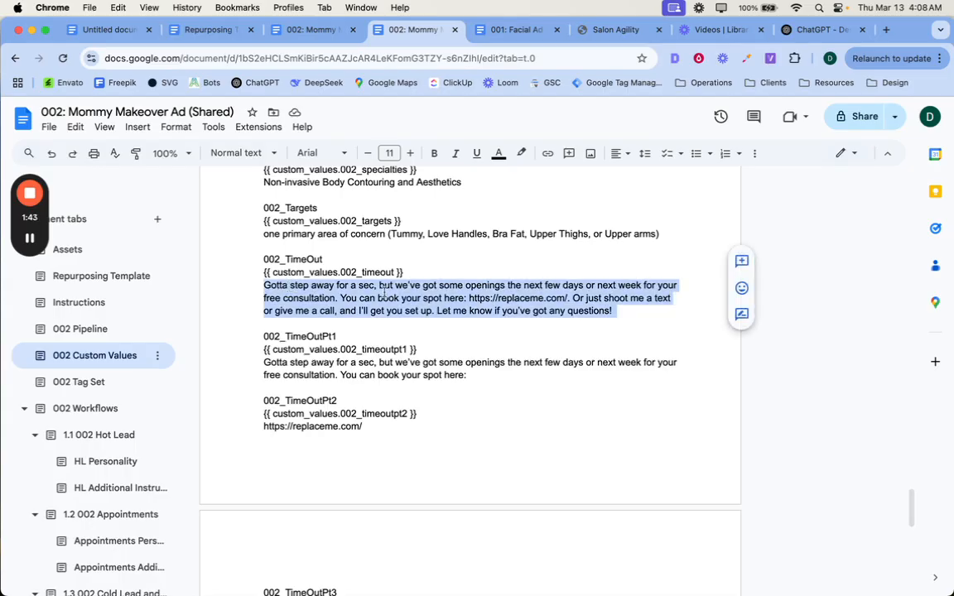
pyautogui.scroll(-9, 315, 370)
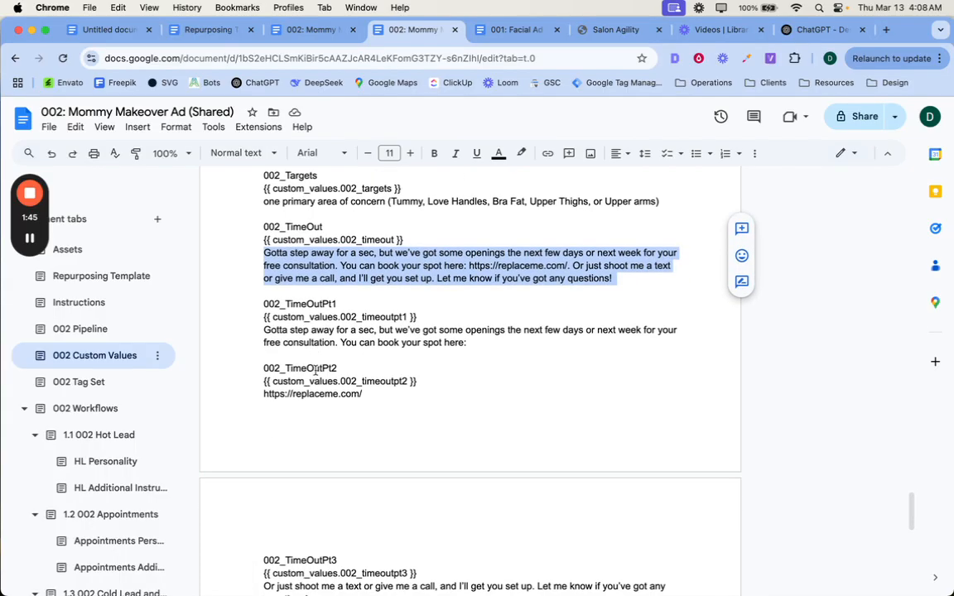
pyautogui.scroll(6, 302, 412)
# Review the remaining 002 Custom Values back up to the appointment entries, including the LandingPage link and BotName
pyautogui.scroll(15, 302, 411)
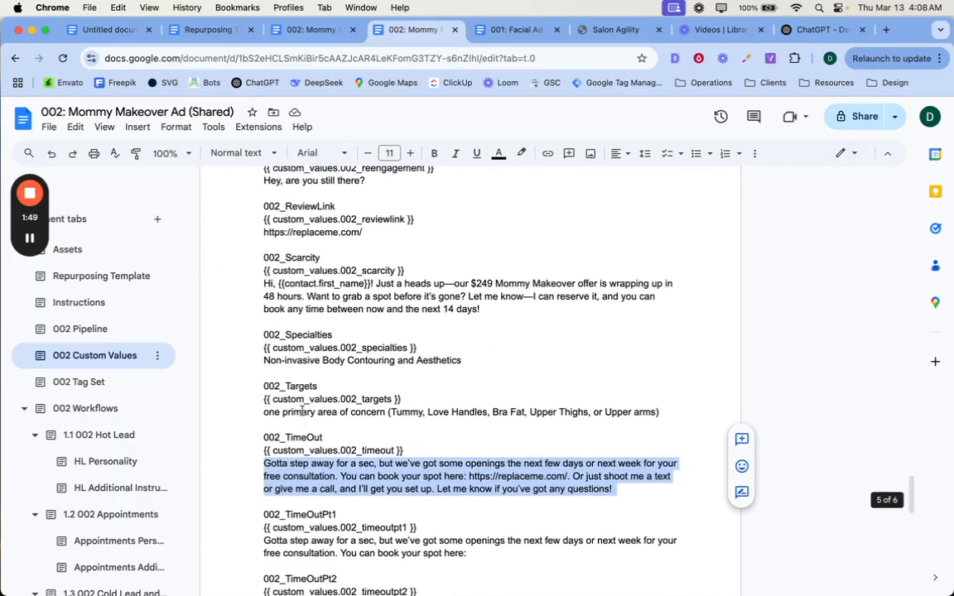
pyautogui.scroll(14, 303, 411)
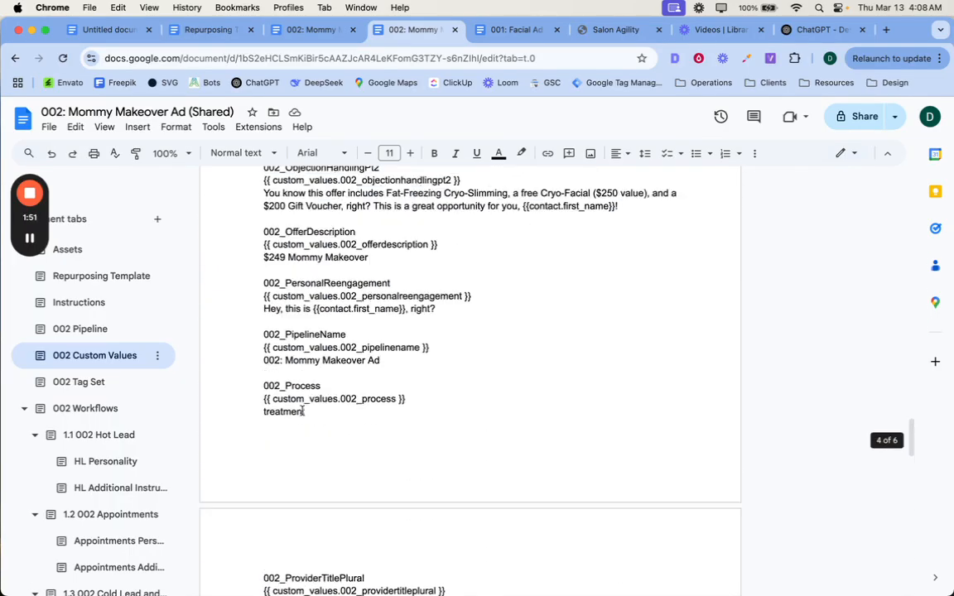
pyautogui.scroll(10, 303, 411)
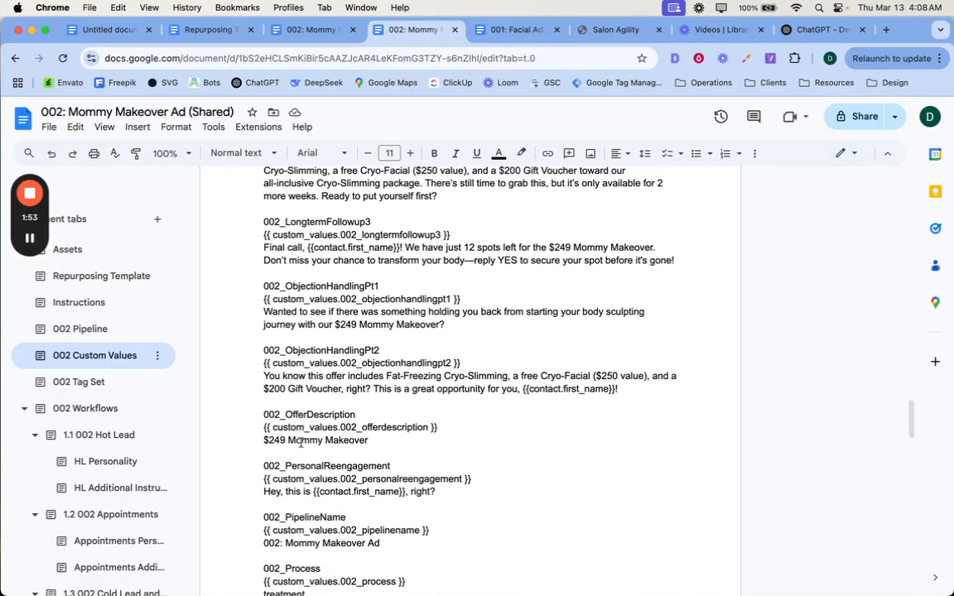
pyautogui.scroll(8, 300, 414)
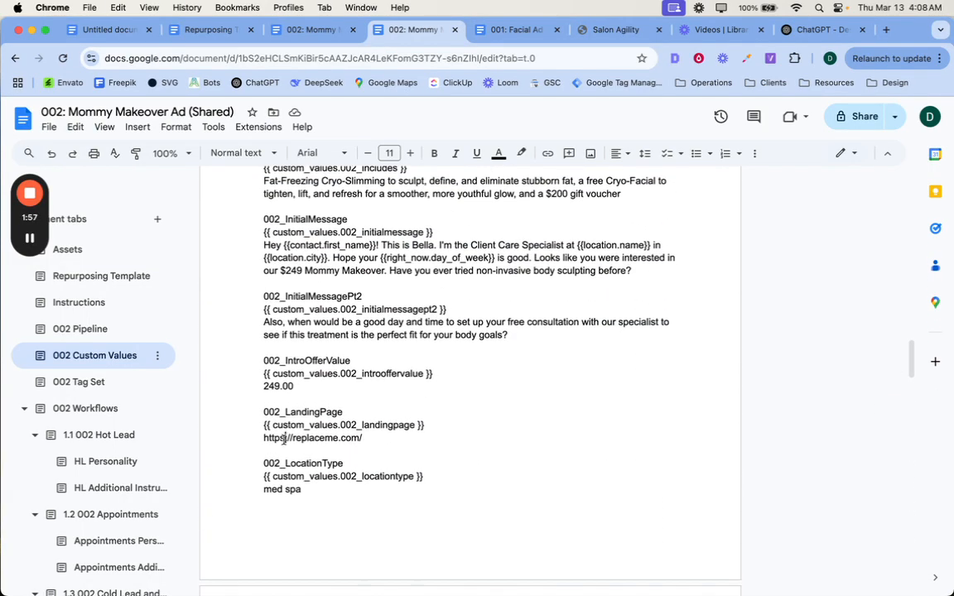
pyautogui.tripleClick(283, 439)
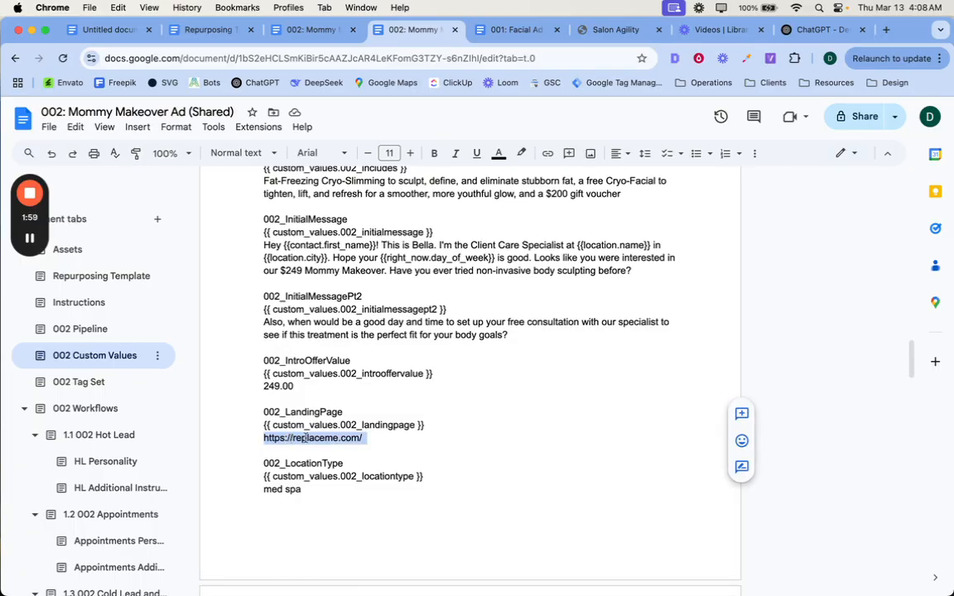
pyautogui.scroll(7, 315, 403)
pyautogui.scroll(12, 315, 403)
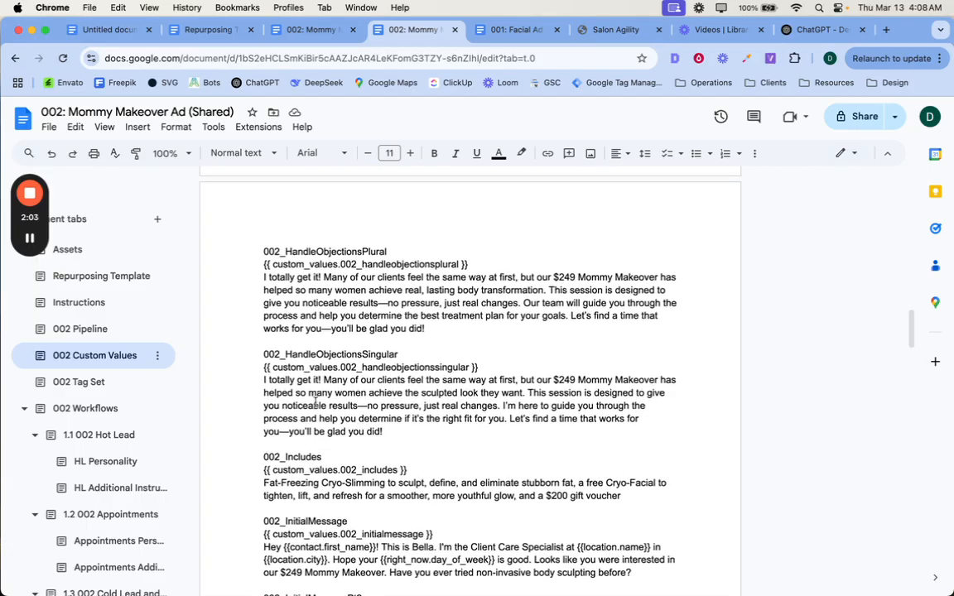
pyautogui.scroll(16, 315, 402)
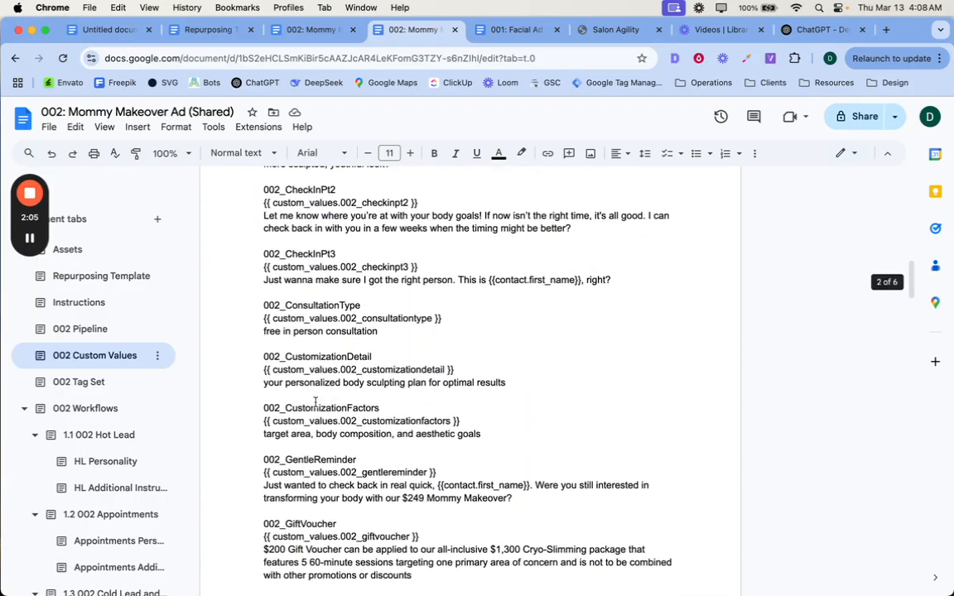
pyautogui.scroll(4, 329, 334)
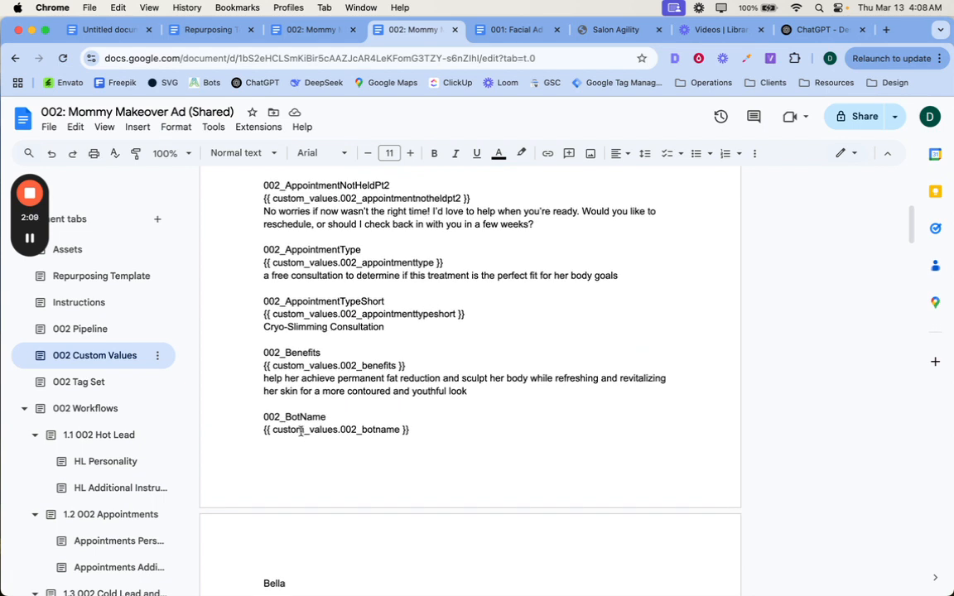
# Check the Deserae chat's request for offer details, then return to the beginning of the Mommy Makeover Ad document's Repurposing Template
pyautogui.click(808, 31)
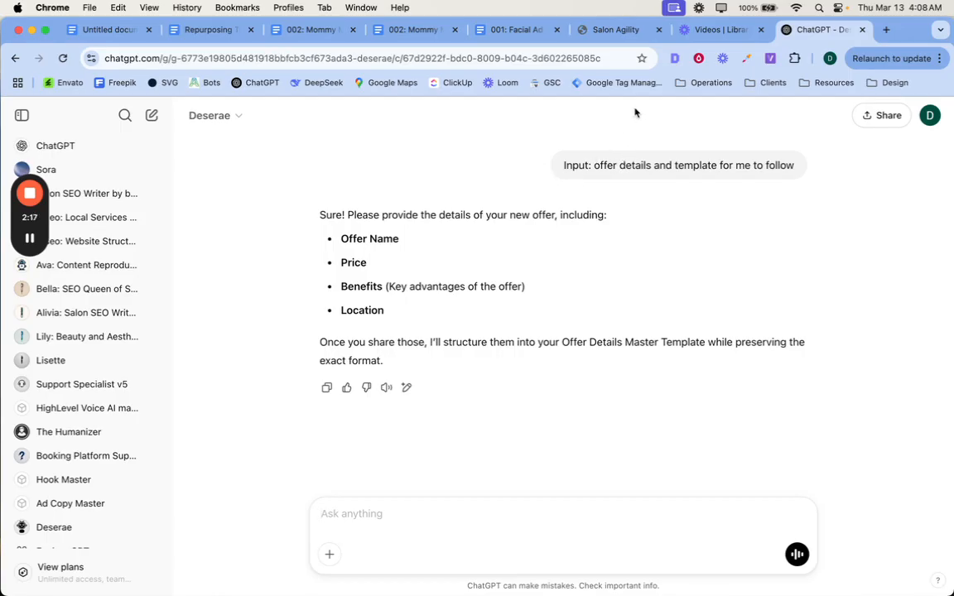
pyautogui.click(410, 35)
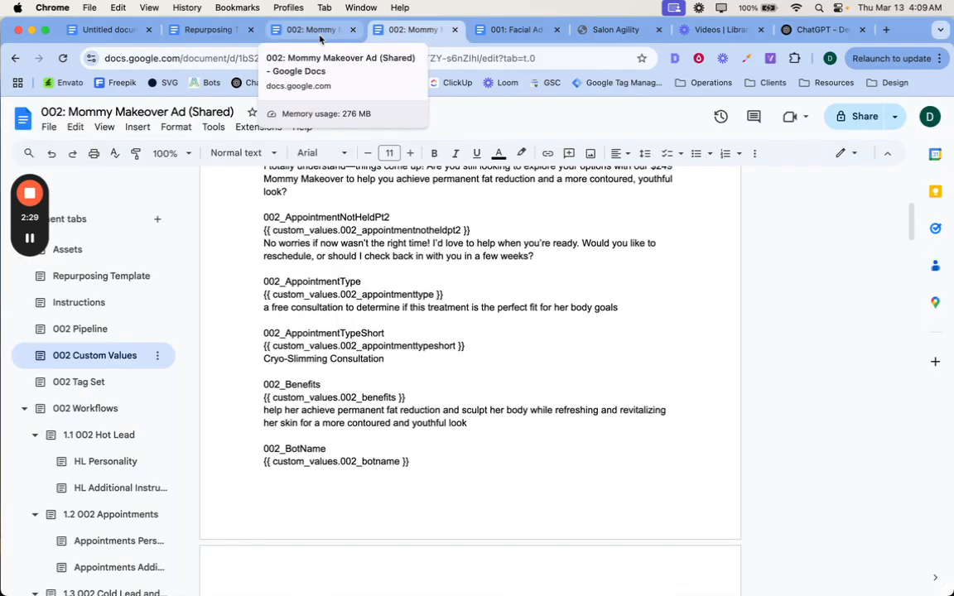
pyautogui.click(320, 34)
pyautogui.scroll(20, 314, 234)
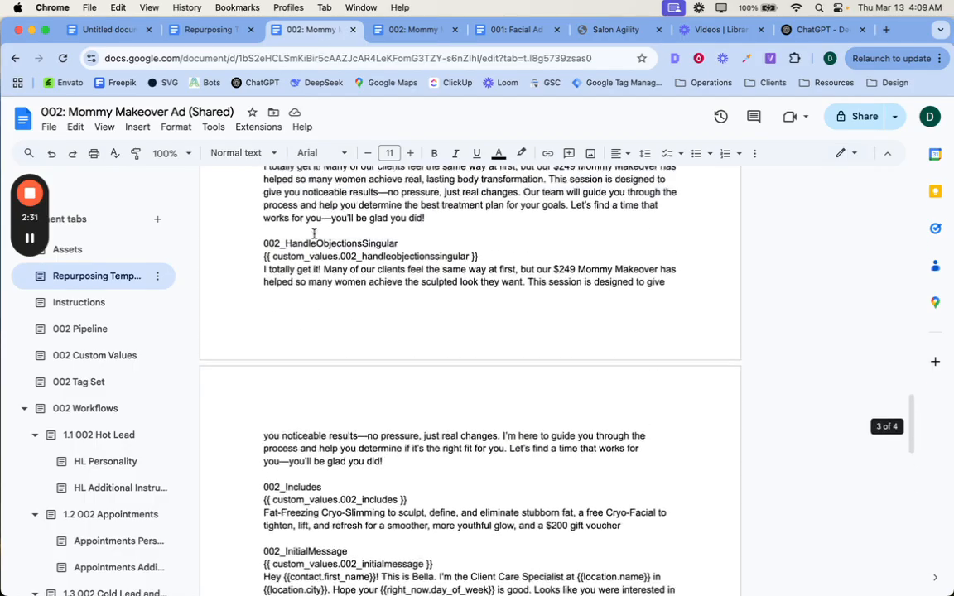
pyautogui.scroll(5, 313, 234)
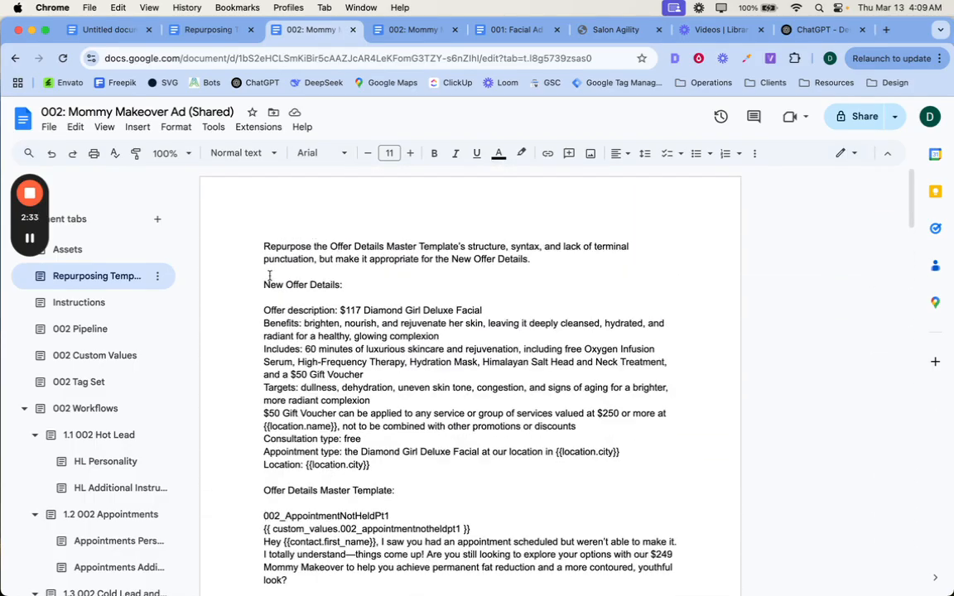
# Examine where the Offer Details Master Template section begins, below the New Offer Details in the Repurposing Template
pyautogui.scroll(-3, 268, 405)
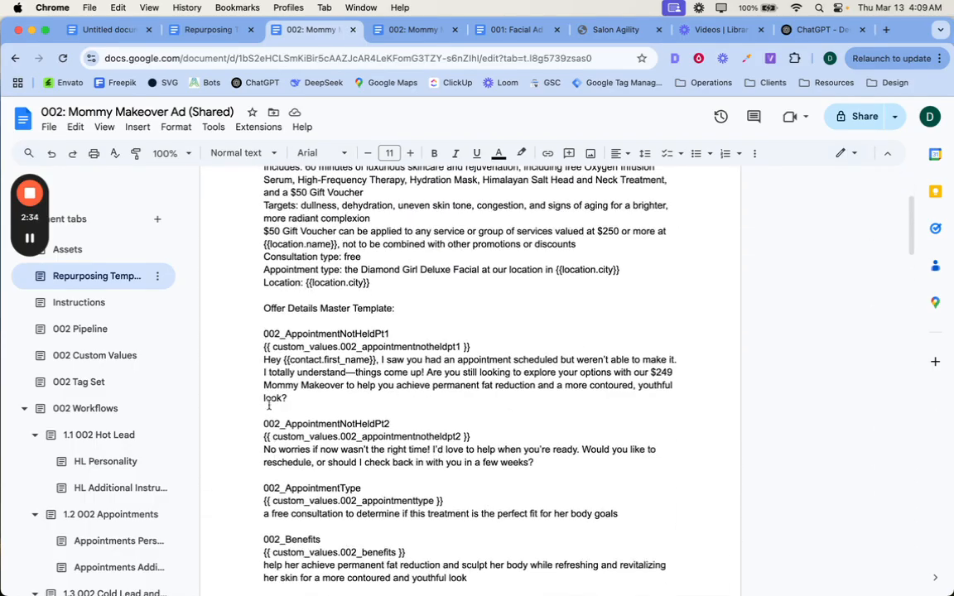
pyautogui.tripleClick(268, 308)
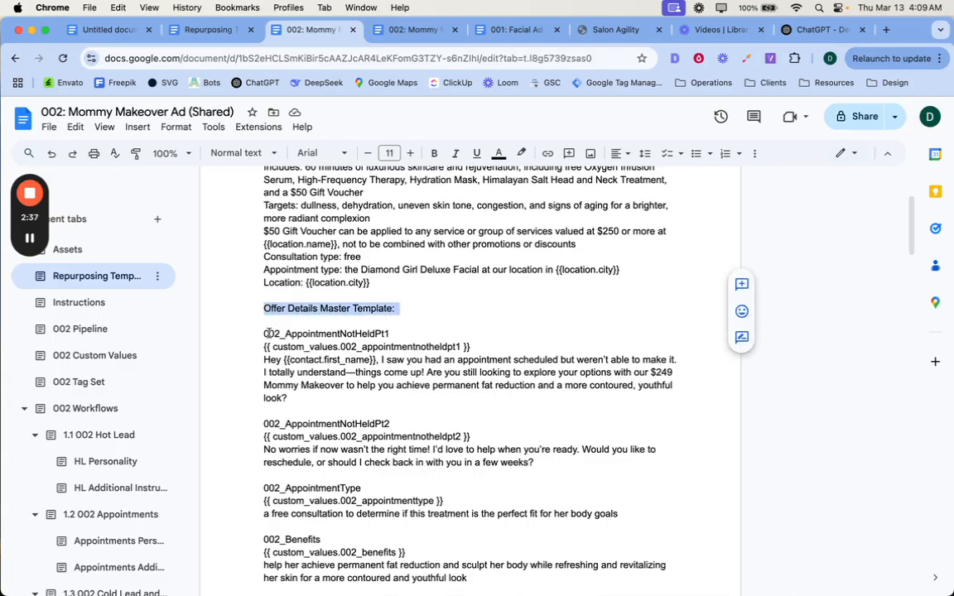
pyautogui.click(266, 334)
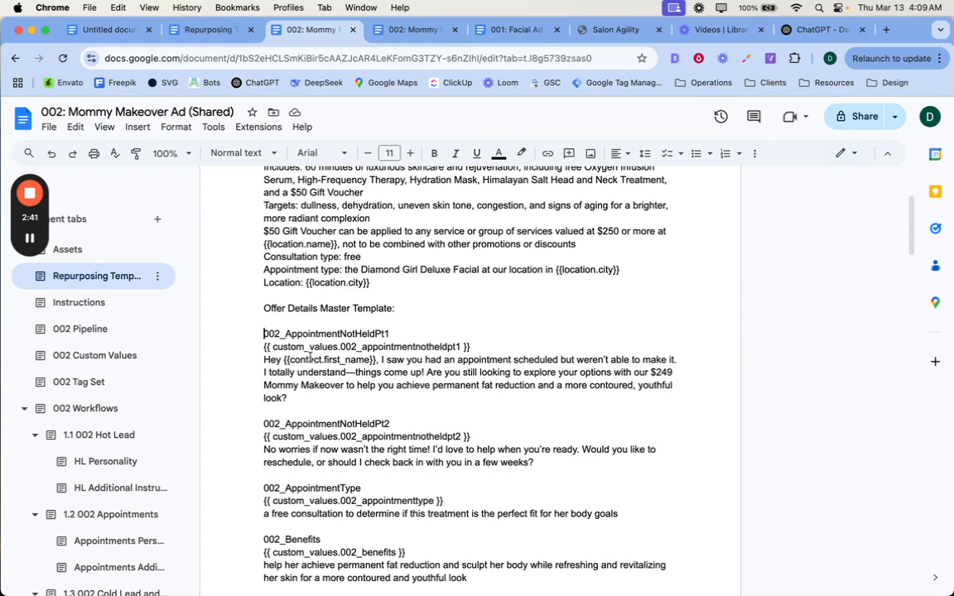
pyautogui.scroll(3, 309, 357)
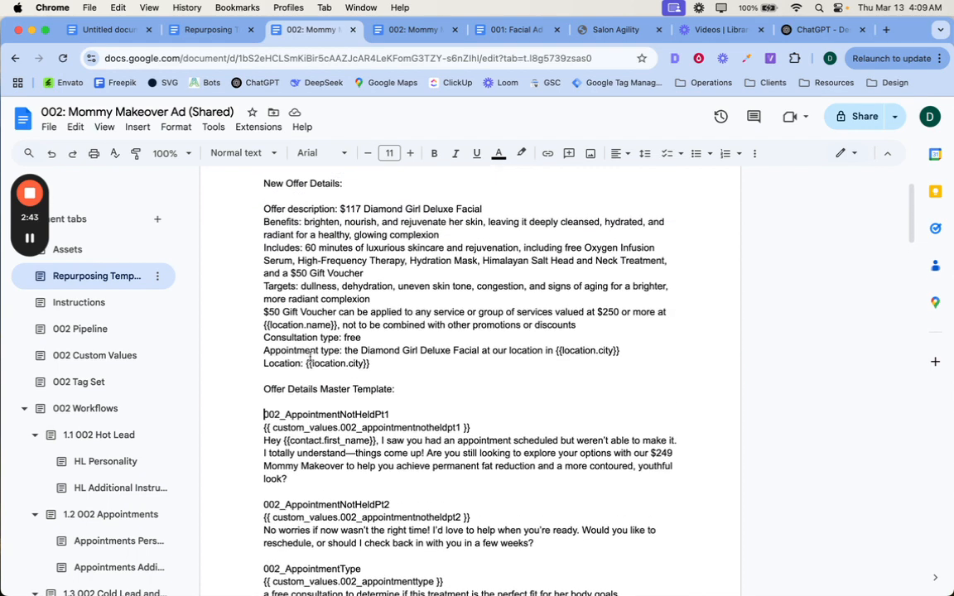
pyautogui.scroll(1, 310, 357)
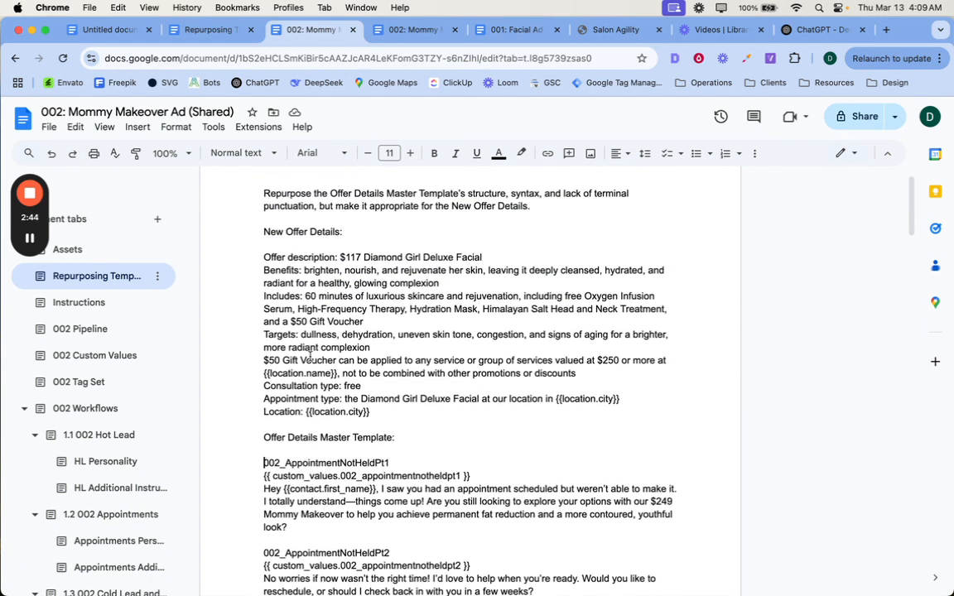
# Review the New Offer Details block in the Repurposing Template, from the offer description through the location line
pyautogui.tripleClick(276, 260)
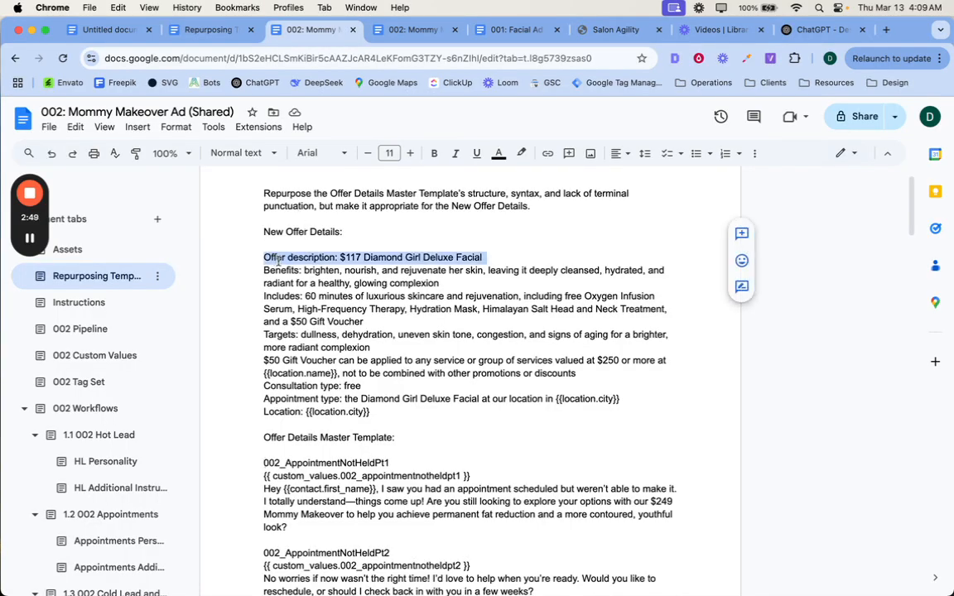
pyautogui.scroll(-3, 278, 335)
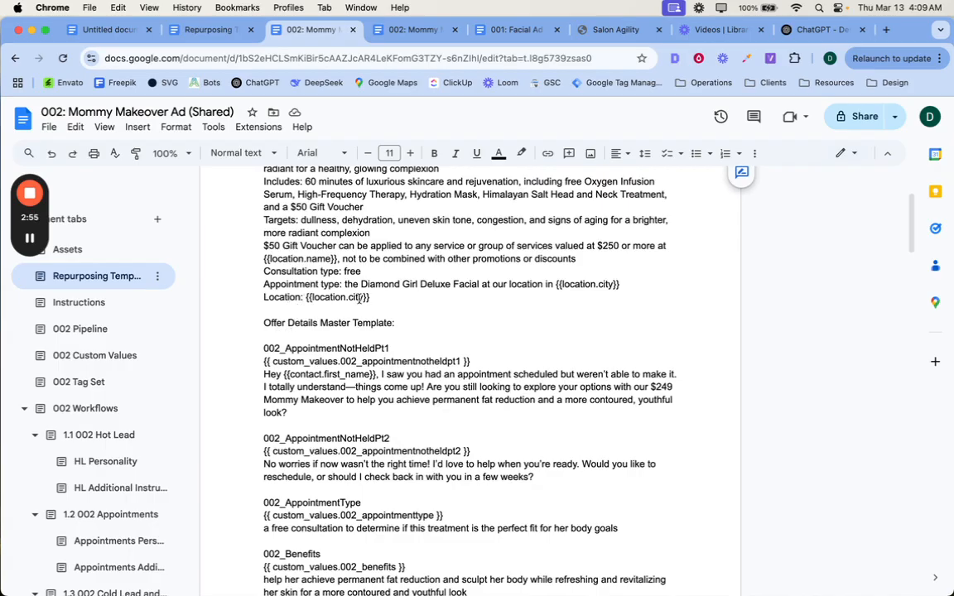
pyautogui.scroll(3, 342, 393)
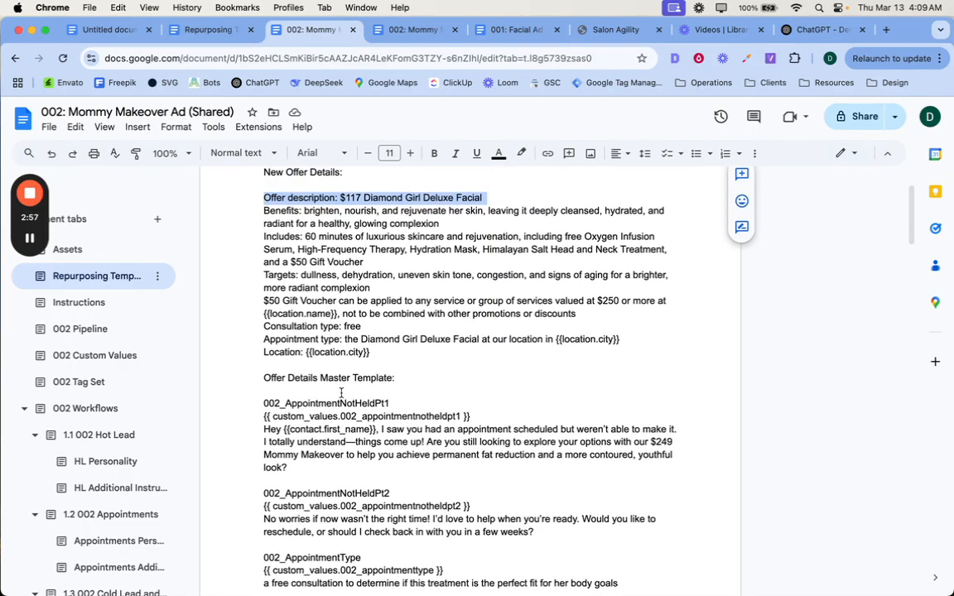
pyautogui.scroll(4, 342, 392)
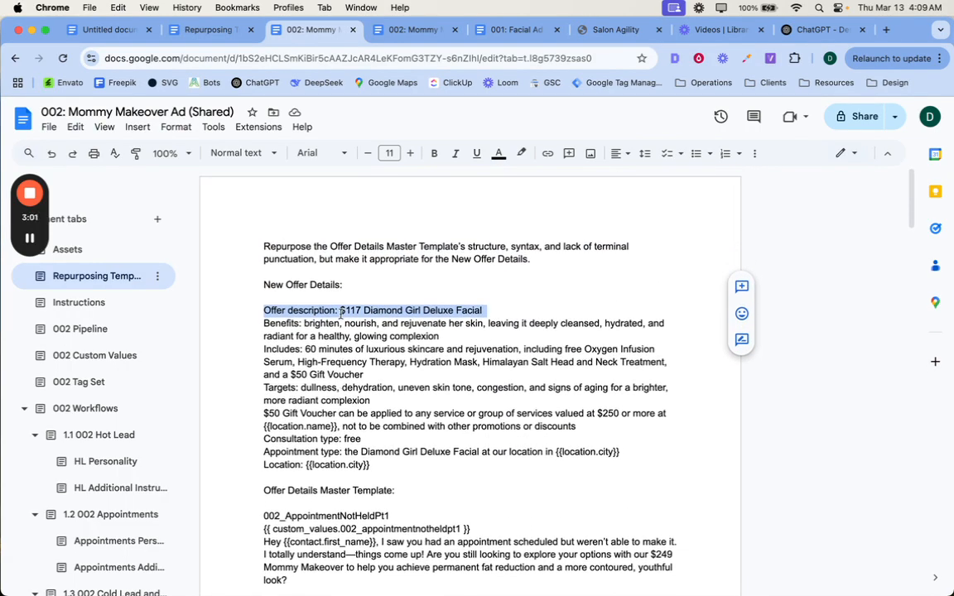
pyautogui.scroll(-2, 340, 314)
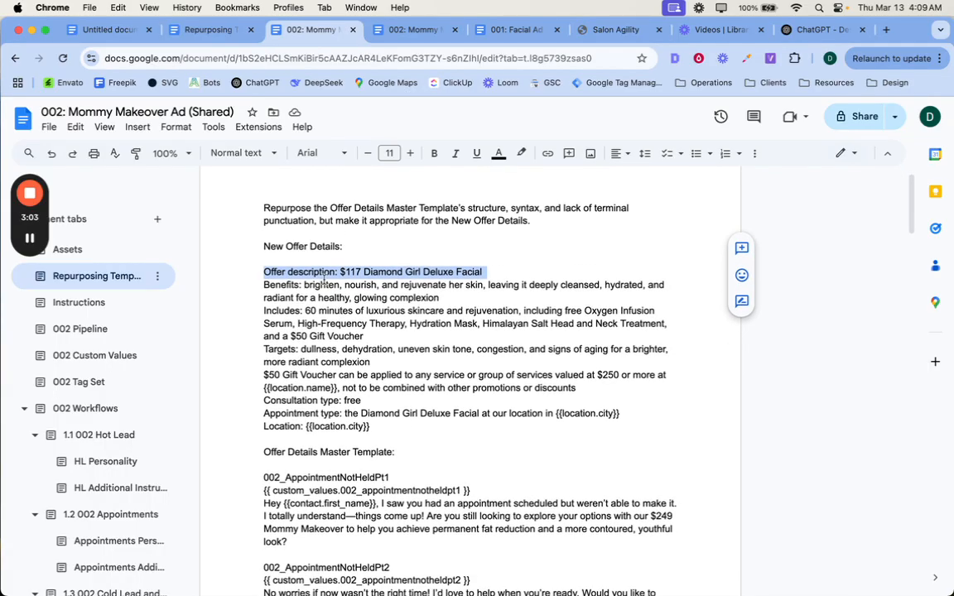
pyautogui.tripleClick(264, 246)
pyautogui.click(264, 271)
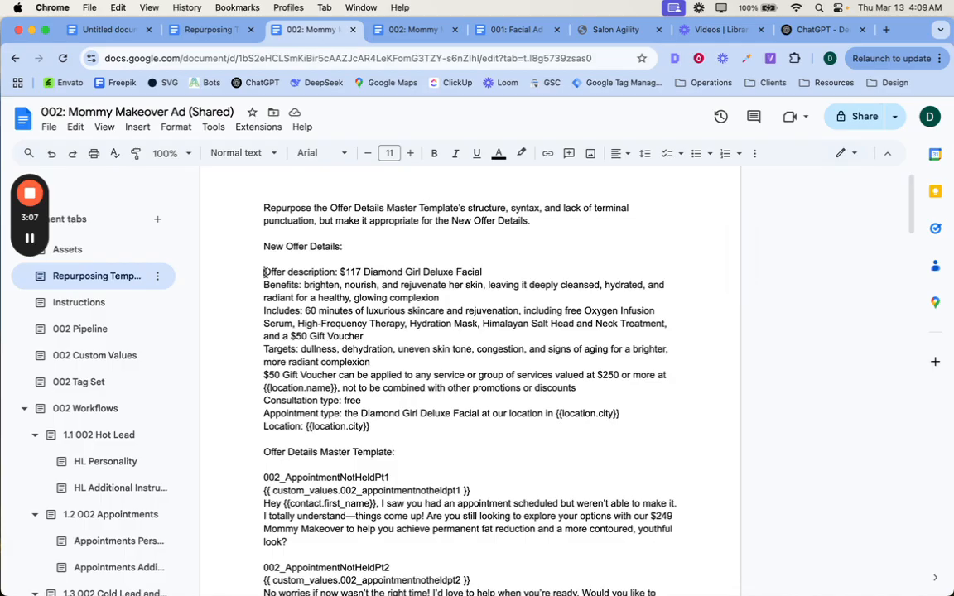
pyautogui.moveTo(265, 271); pyautogui.dragTo(366, 427)
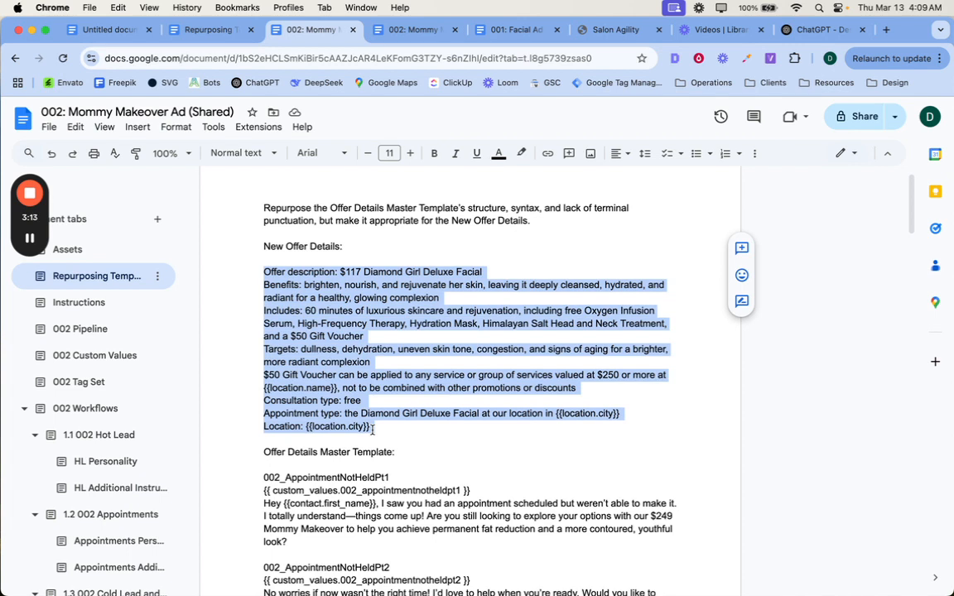
# Complete the Consultation type line in the New Offer Details so it reads "free skincare consultation"
pyautogui.click(368, 403)
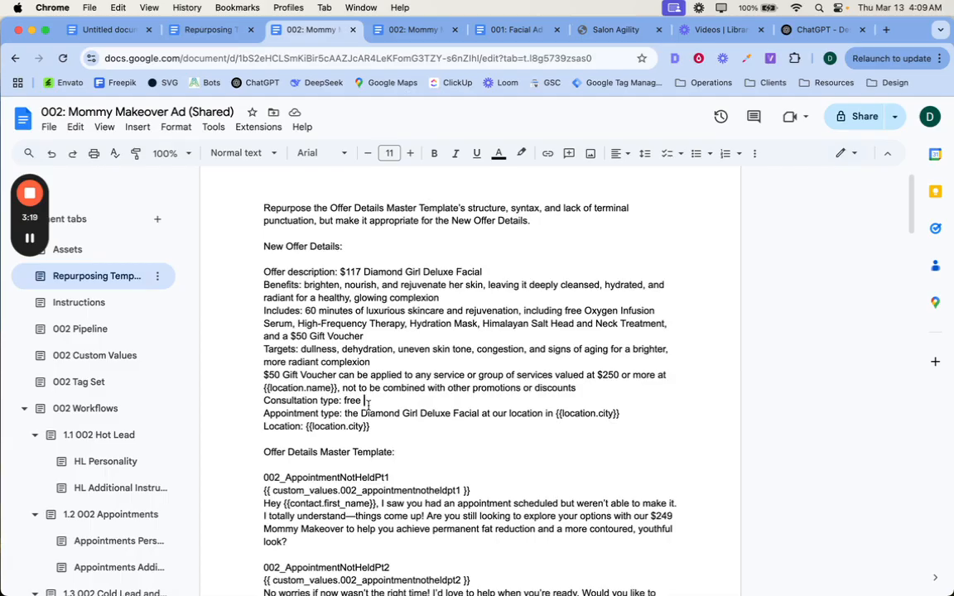
pyautogui.write('e')
pyautogui.press('BackSpace')
pyautogui.press('BackSpace')
pyautogui.write('kincaar')
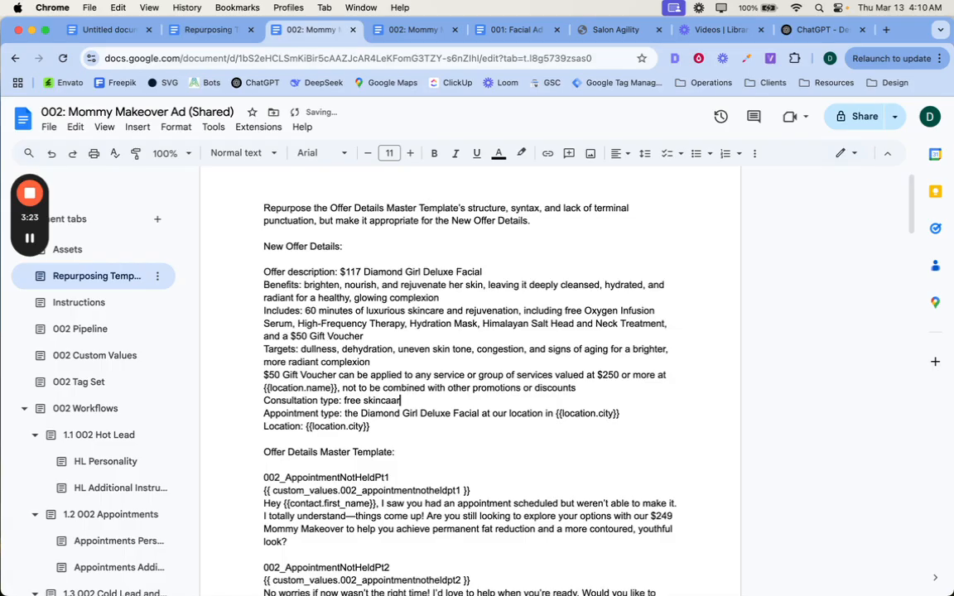
pyautogui.press('BackSpace')
pyautogui.press('BackSpace')
pyautogui.write('re consultation')
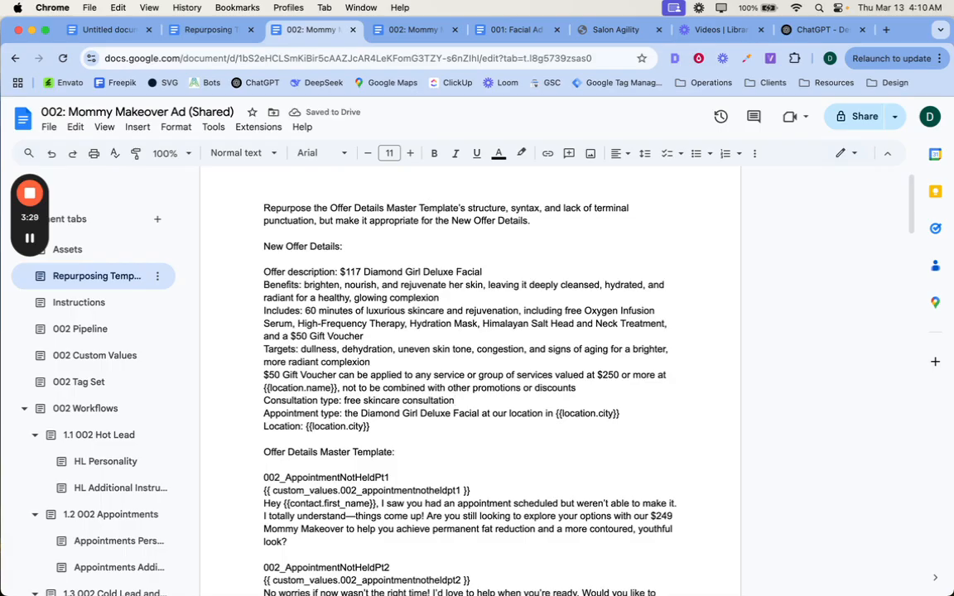
# Compare the offer description in the New Offer Details with the details requested in the Deserae chat
pyautogui.scroll(2, 469, 372)
pyautogui.scroll(-3, 469, 373)
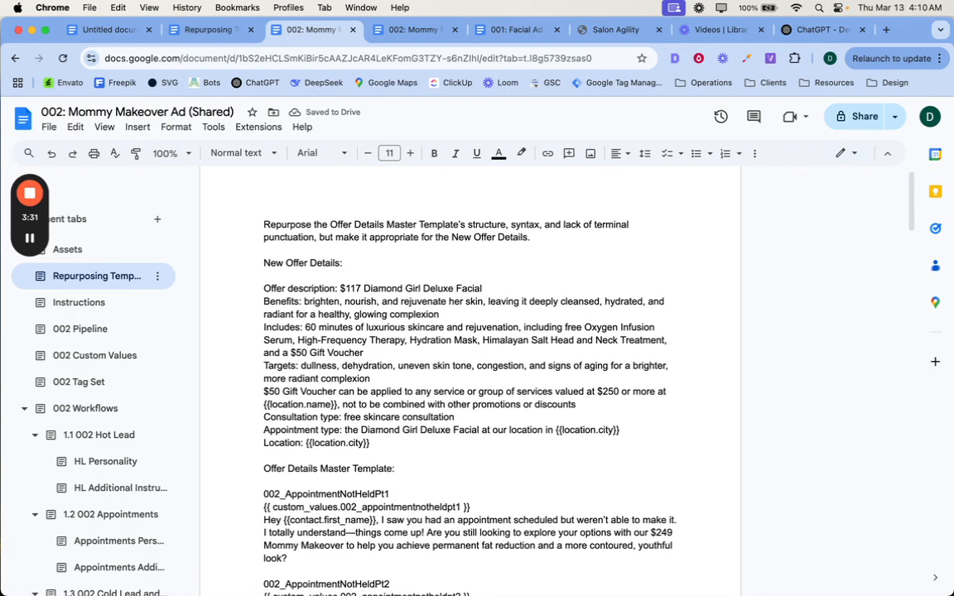
pyautogui.tripleClick(263, 272)
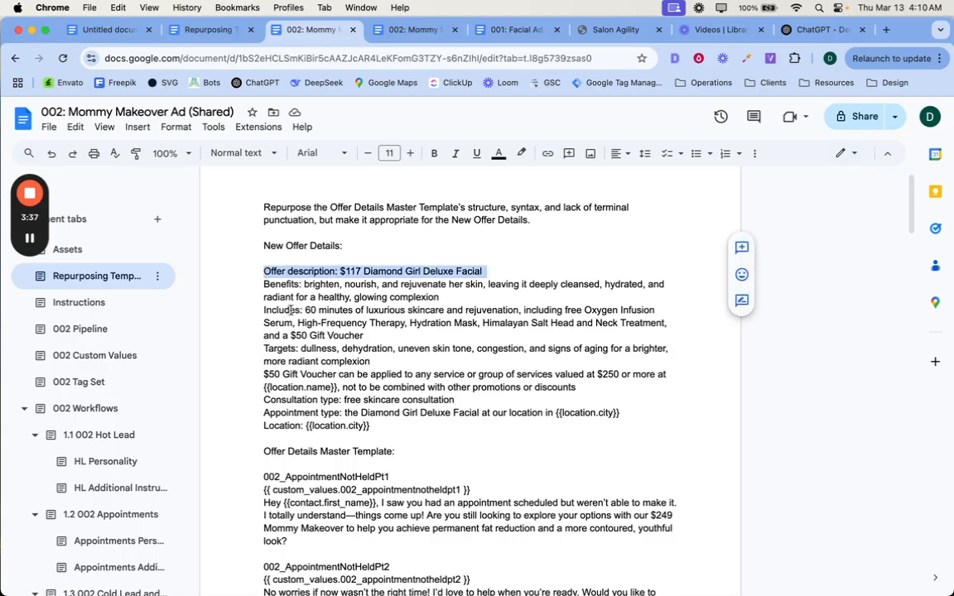
pyautogui.click(801, 30)
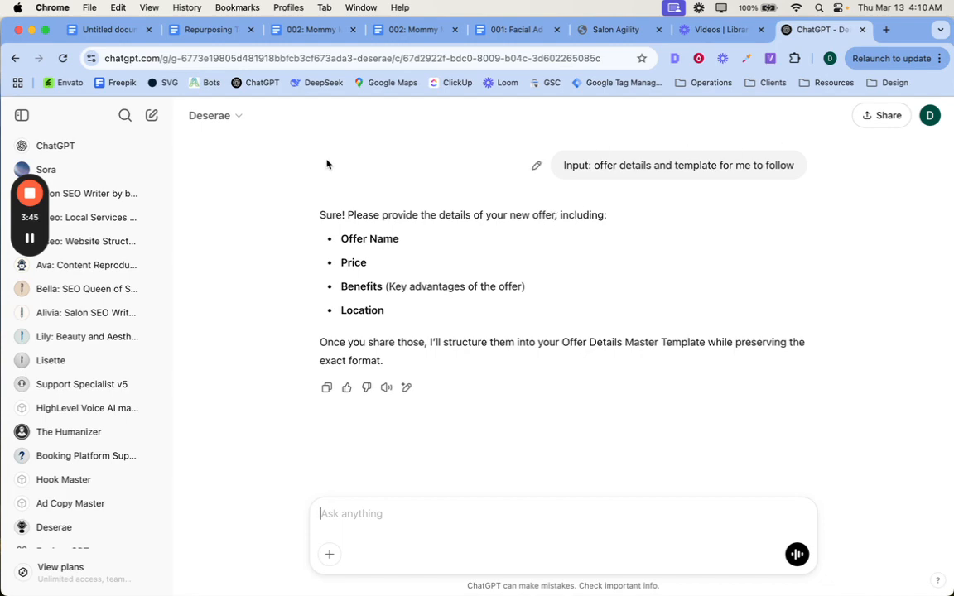
pyautogui.click(278, 32)
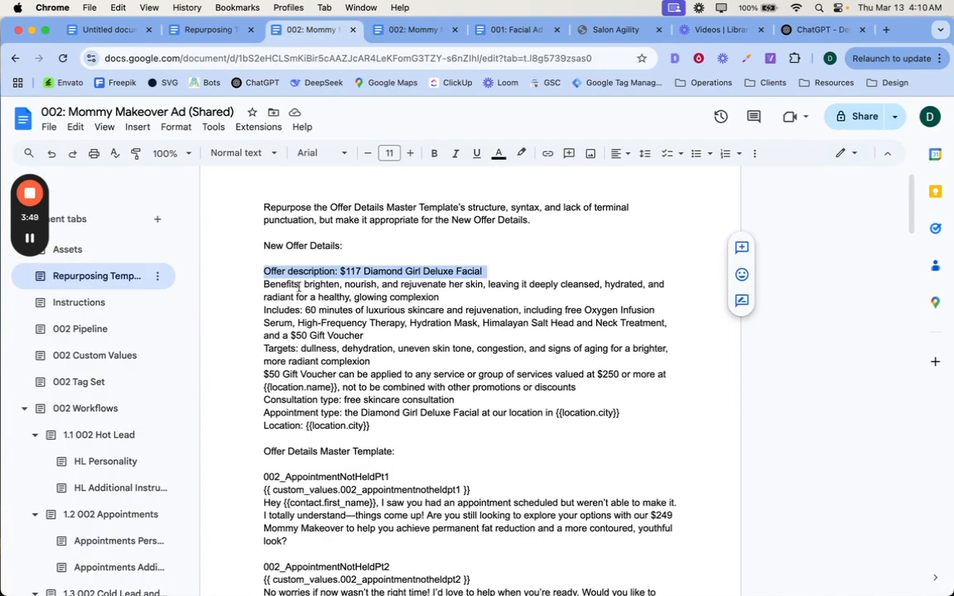
# Examine the wording of the Benefits line in the New Offer Details
pyautogui.click(366, 335)
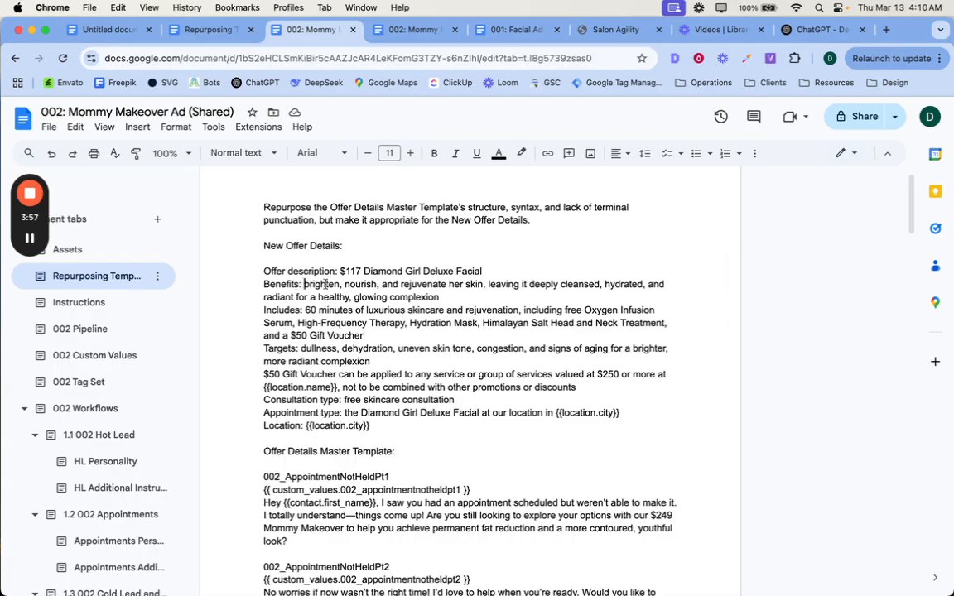
pyautogui.moveTo(304, 284); pyautogui.dragTo(424, 295)
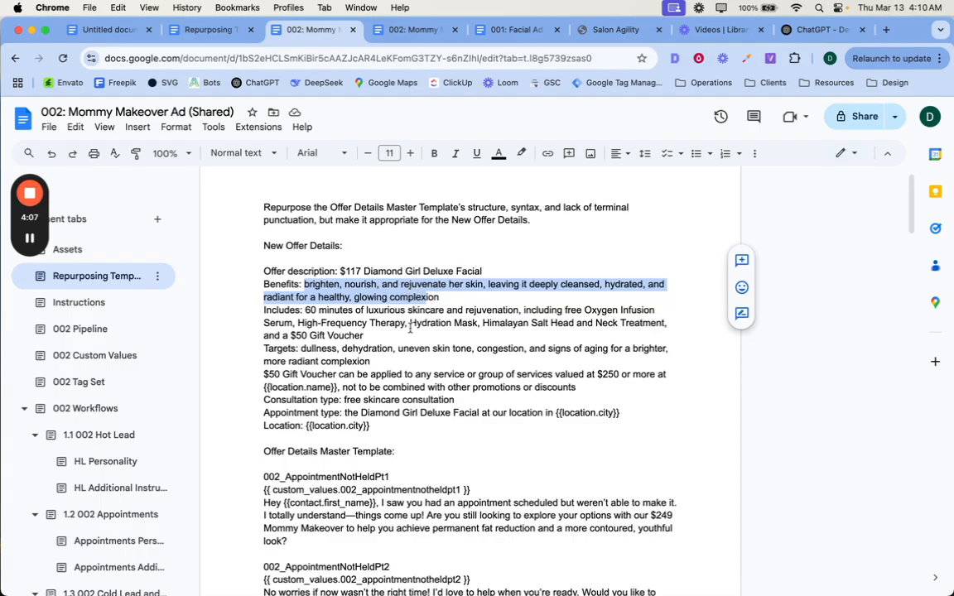
pyautogui.scroll(-1, 410, 329)
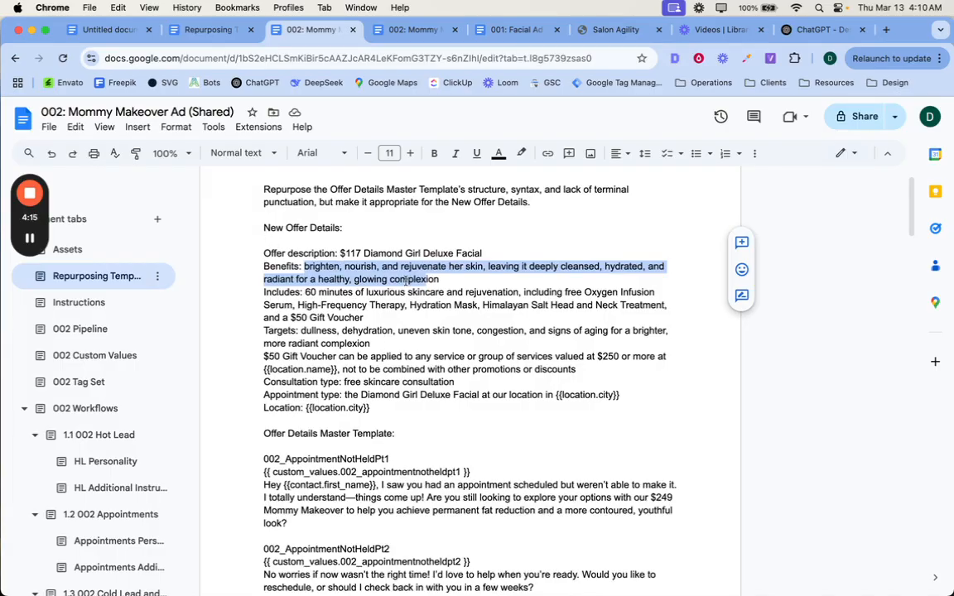
pyautogui.scroll(2, 379, 335)
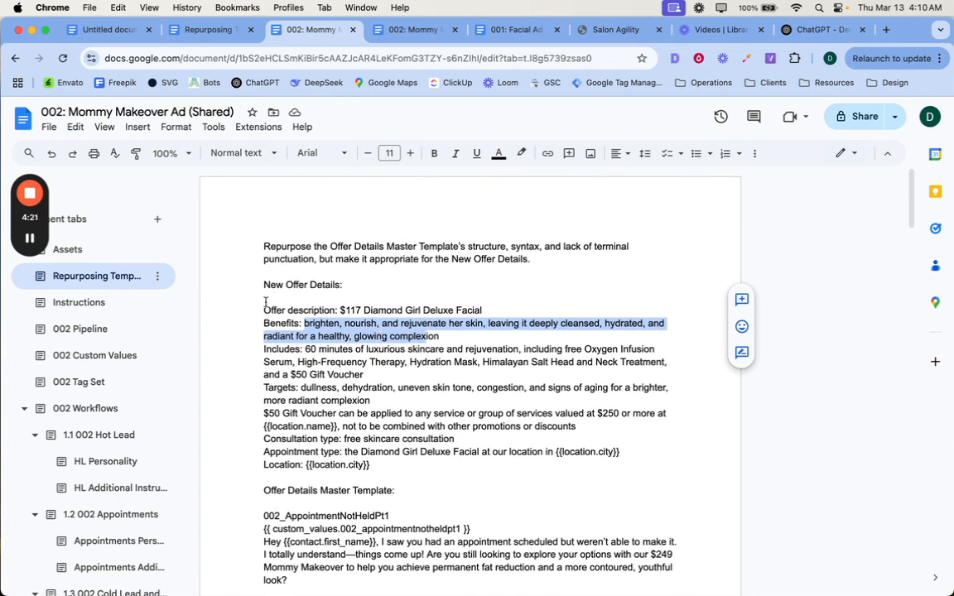
# Review the full New Offer Details block and the "Offer Details" wording in the repurposing instruction above it
pyautogui.moveTo(265, 308); pyautogui.dragTo(371, 469)
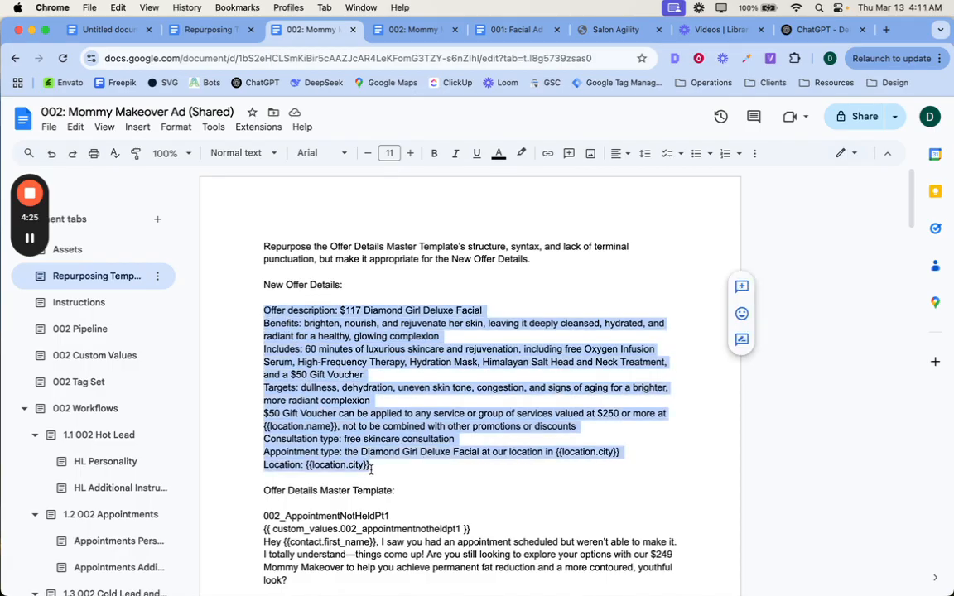
pyautogui.click(359, 247)
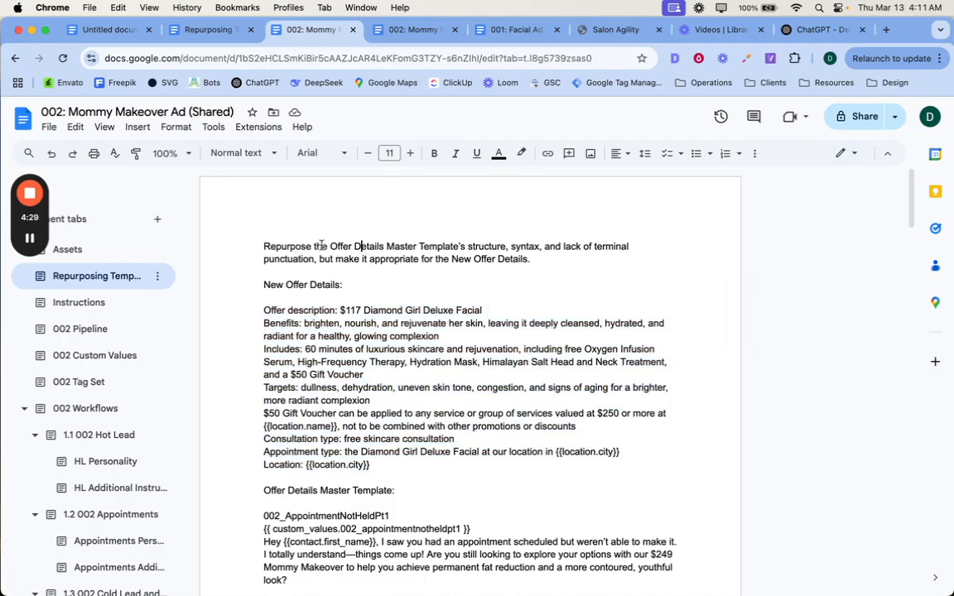
pyautogui.moveTo(330, 247); pyautogui.dragTo(385, 247)
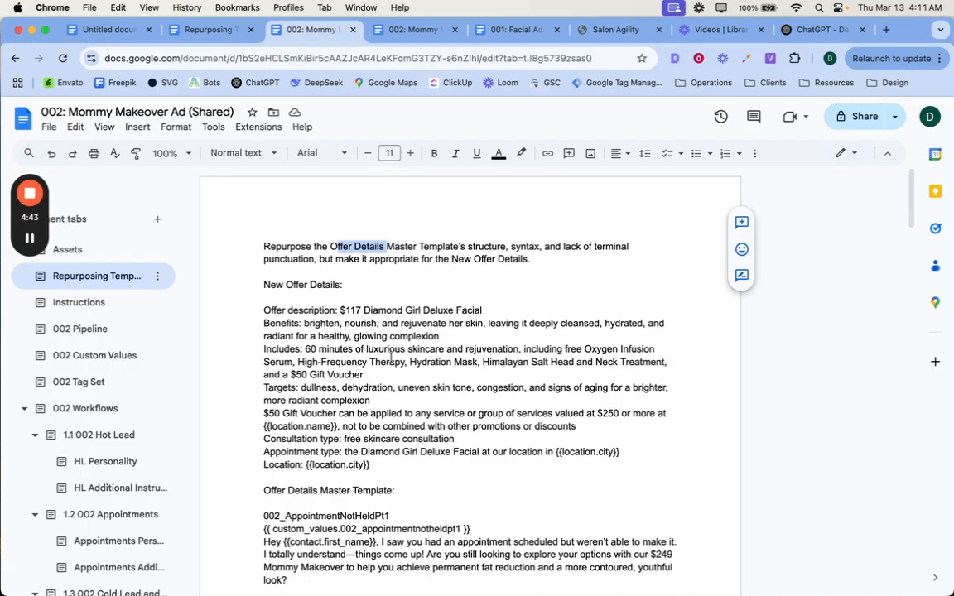
pyautogui.scroll(-1, 391, 358)
pyautogui.scroll(1, 391, 358)
pyautogui.scroll(-1, 346, 402)
pyautogui.scroll(1, 350, 399)
# Review the New Offer Details block, checking its Benefits, Includes, Targets and $50 Gift Voucher lines
pyautogui.click(356, 337)
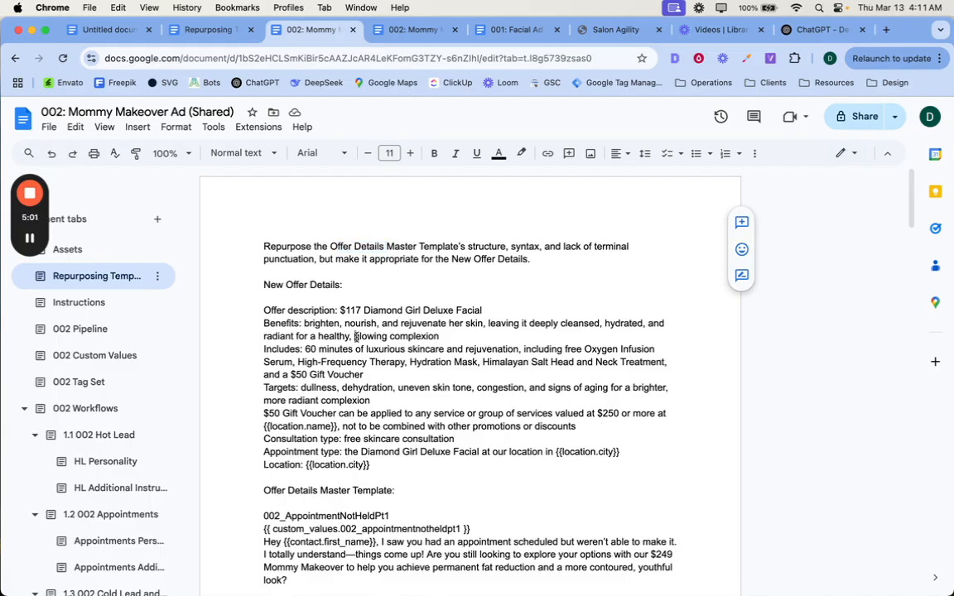
pyautogui.scroll(-1, 384, 384)
pyautogui.scroll(1, 384, 384)
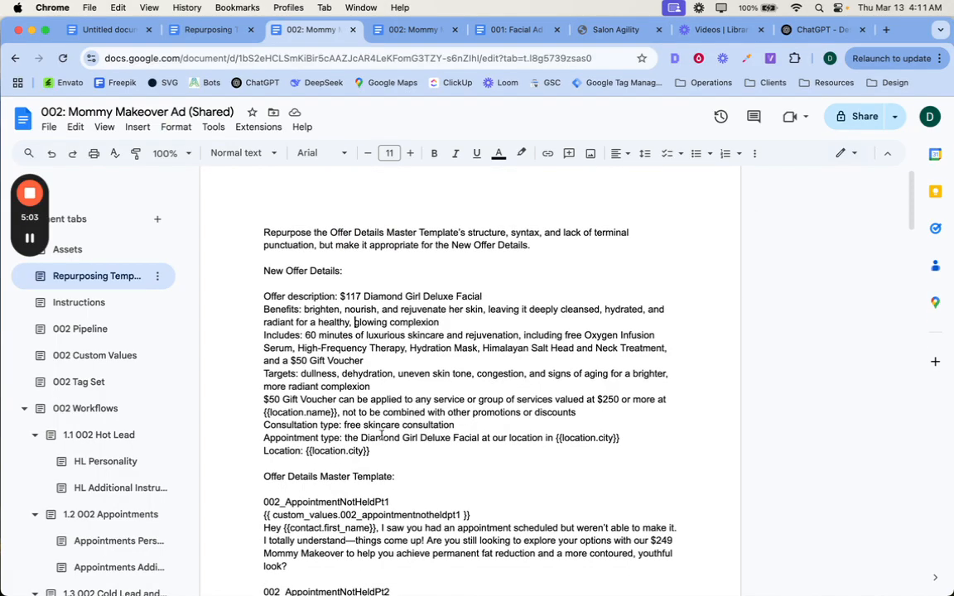
pyautogui.moveTo(373, 450); pyautogui.dragTo(272, 296)
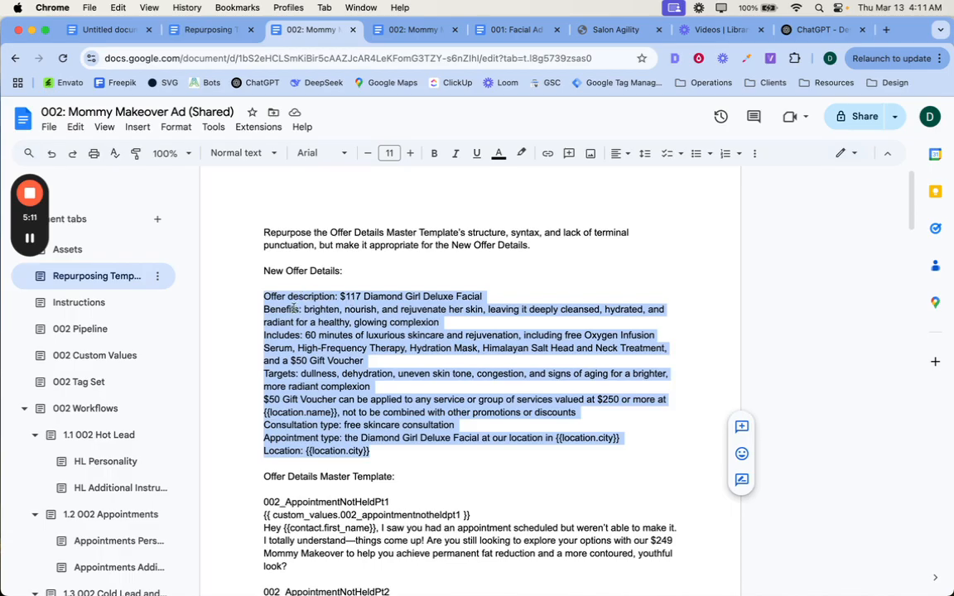
pyautogui.doubleClick(280, 308)
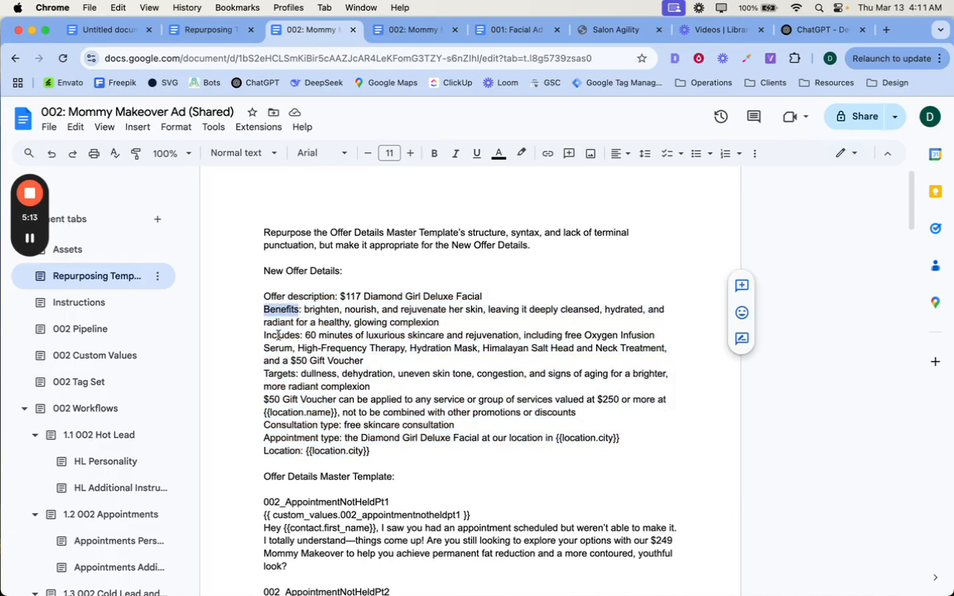
pyautogui.doubleClick(279, 334)
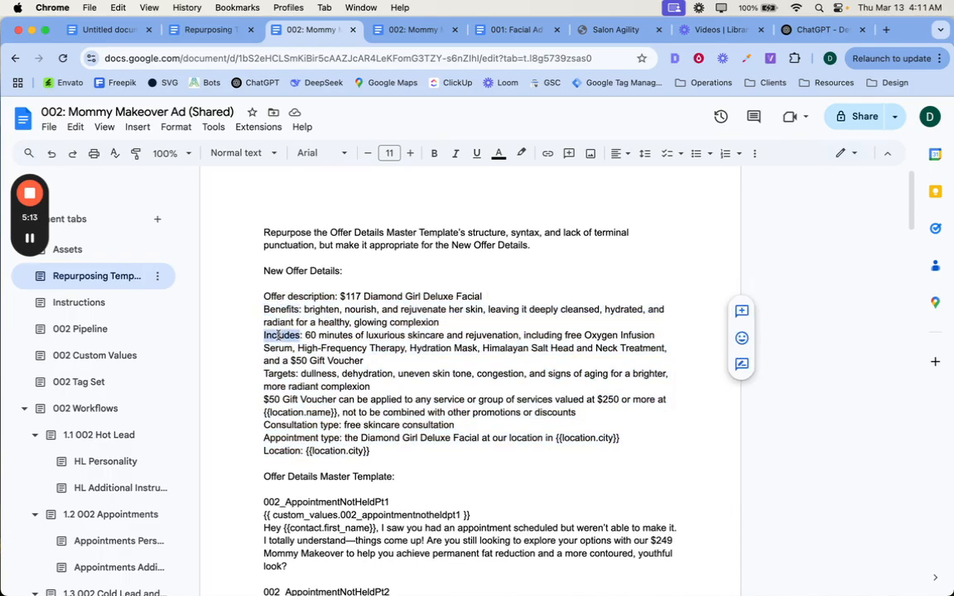
pyautogui.doubleClick(280, 375)
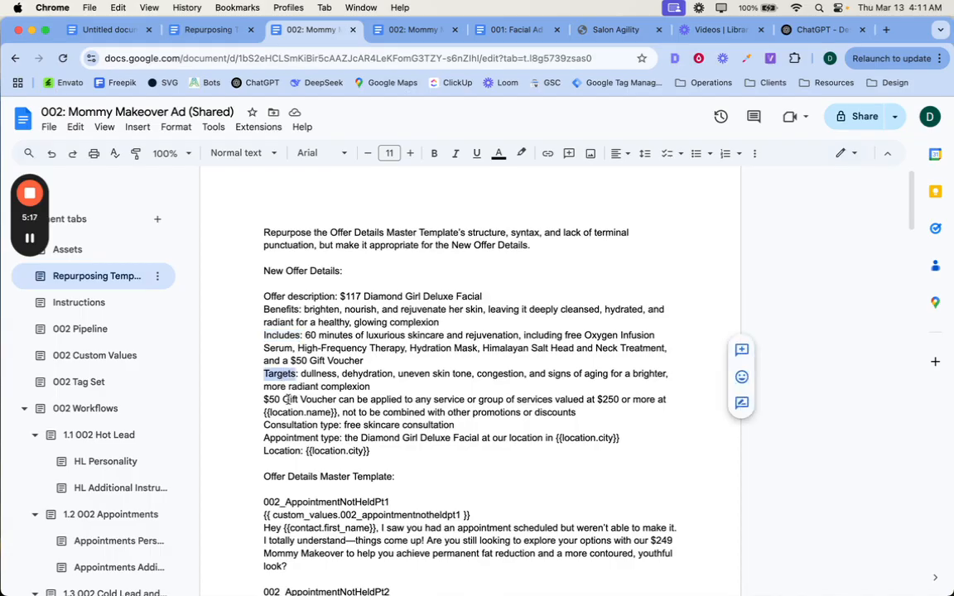
pyautogui.tripleClick(286, 401)
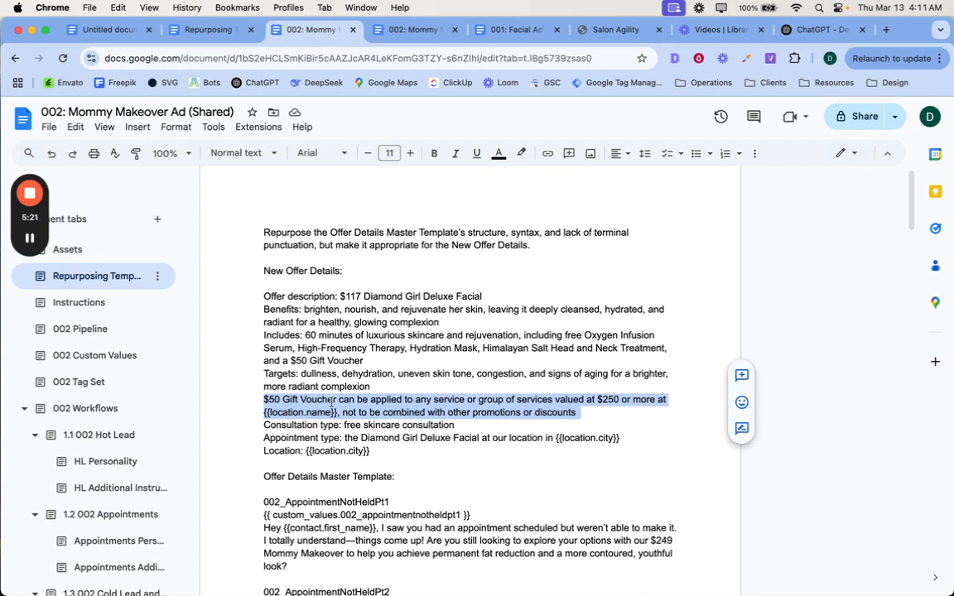
# Check the Consultation type, Appointment type and Location lines of the New Offer Details
pyautogui.scroll(-1, 306, 410)
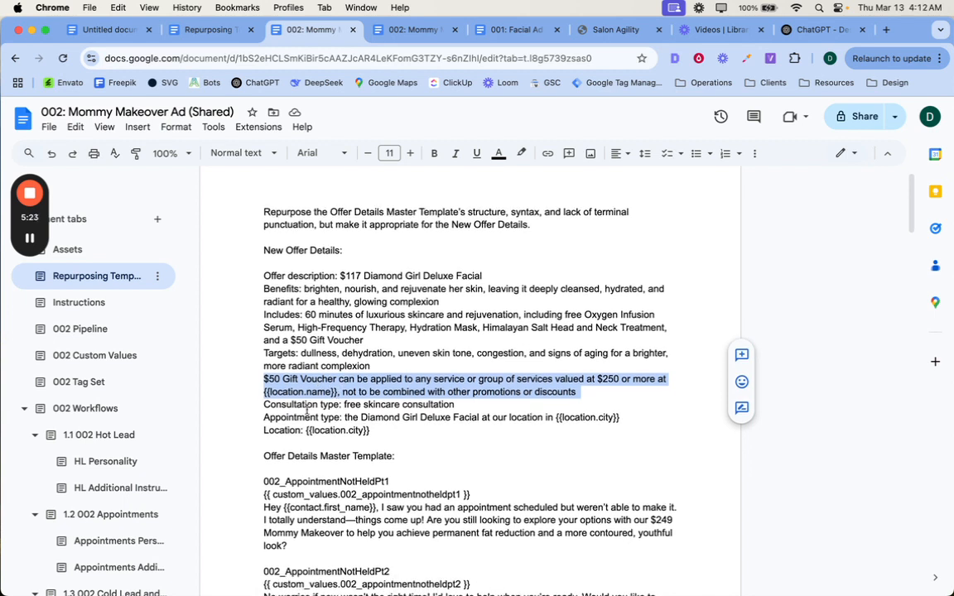
pyautogui.tripleClick(300, 406)
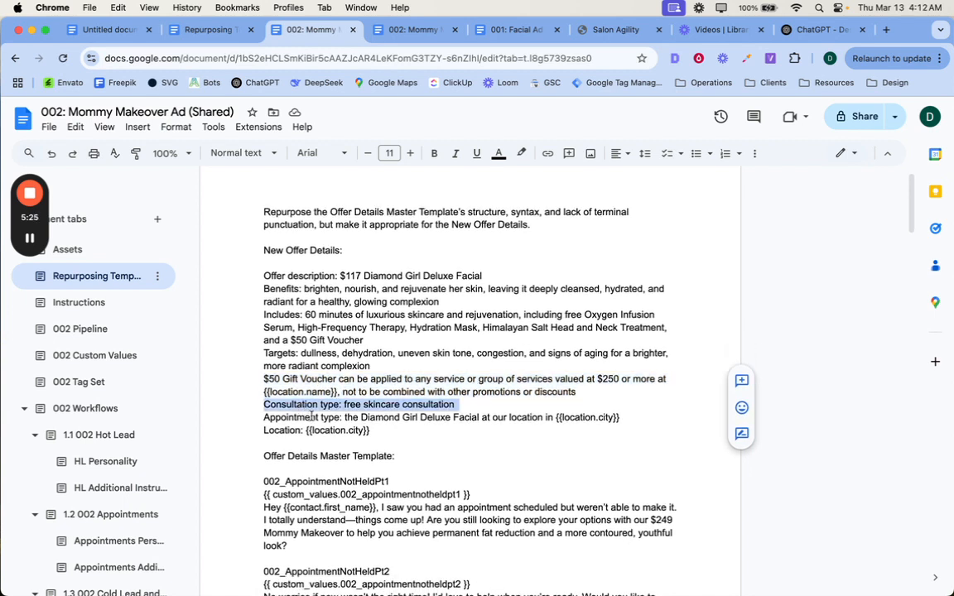
pyautogui.tripleClick(295, 418)
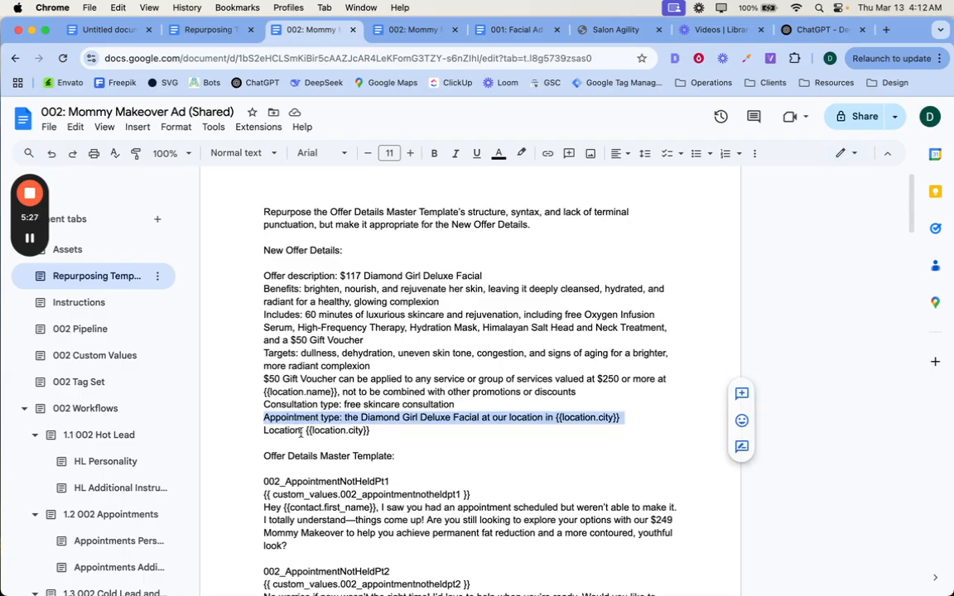
pyautogui.click(300, 431)
pyautogui.tripleClick(300, 430)
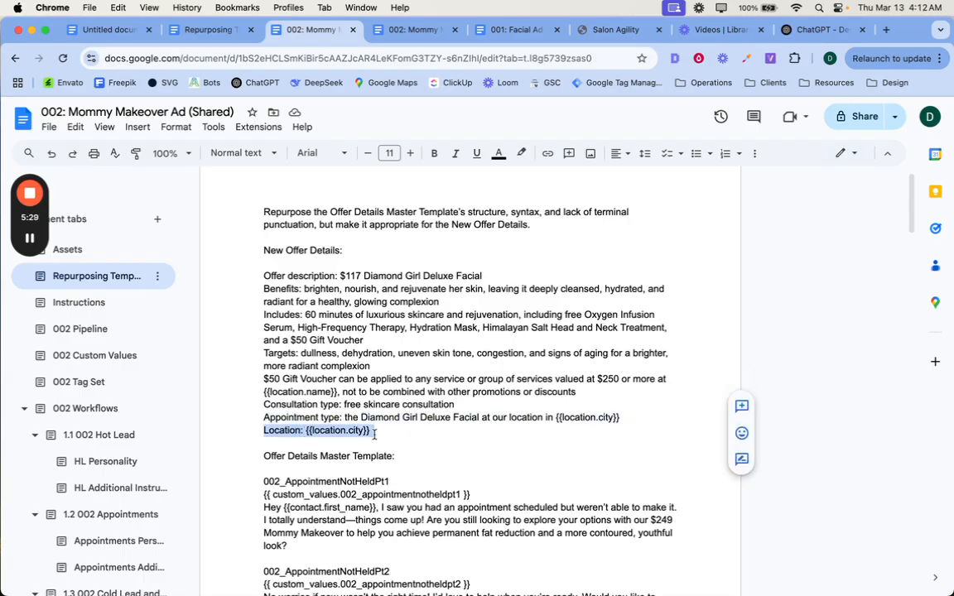
pyautogui.scroll(1, 374, 434)
pyautogui.scroll(-1, 374, 434)
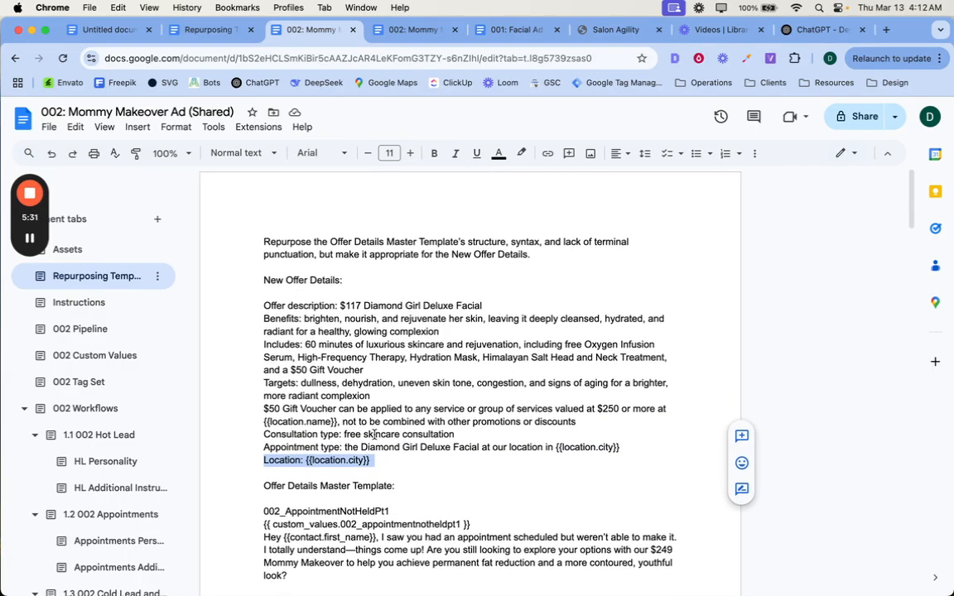
# Copy the entire Repurposing Template text, from the repurposing instruction through the 002_ValuePhrase2 entry
pyautogui.click(810, 31)
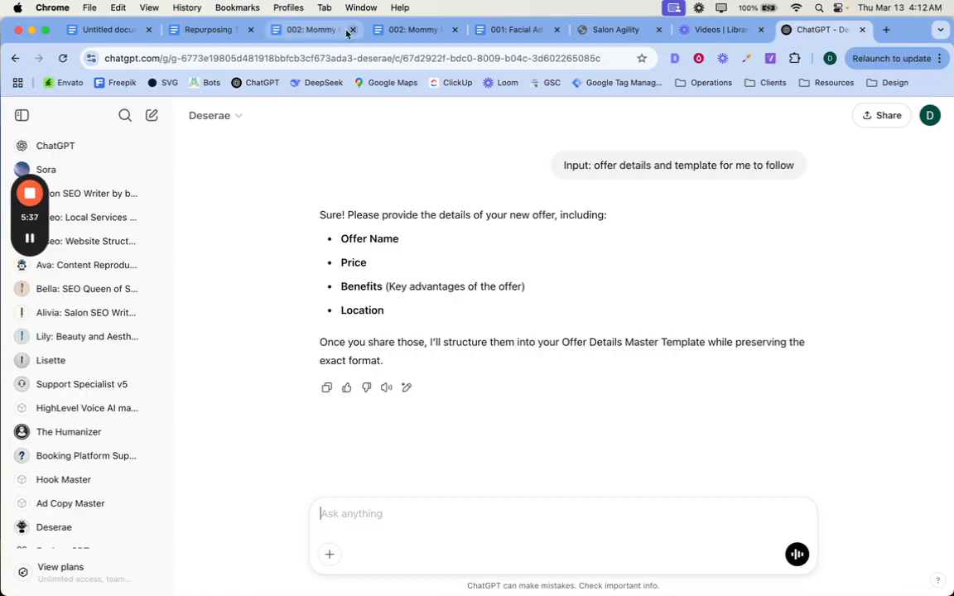
pyautogui.click(300, 30)
pyautogui.scroll(-10, 404, 298)
pyautogui.scroll(-20, 404, 298)
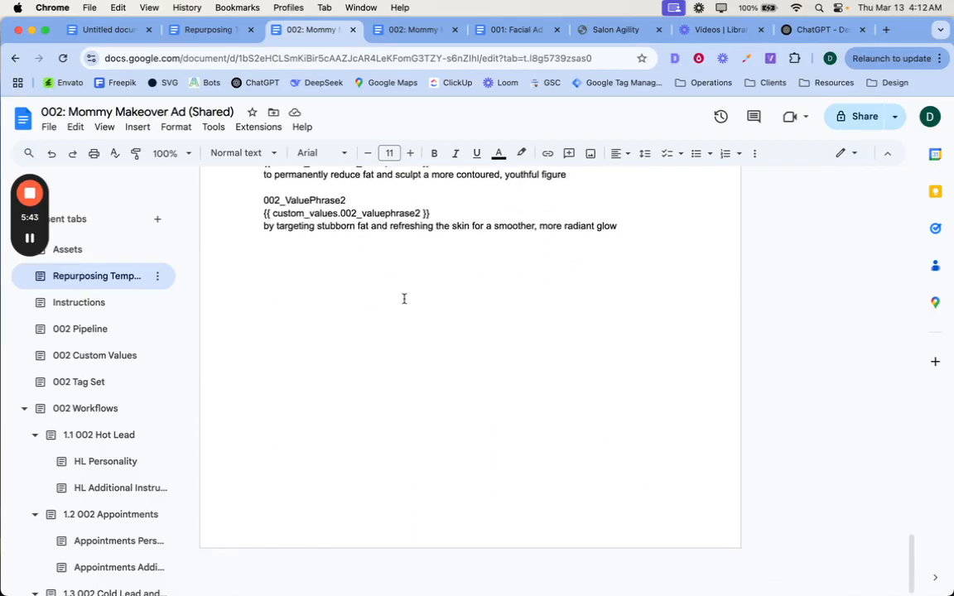
pyautogui.scroll(5, 402, 299)
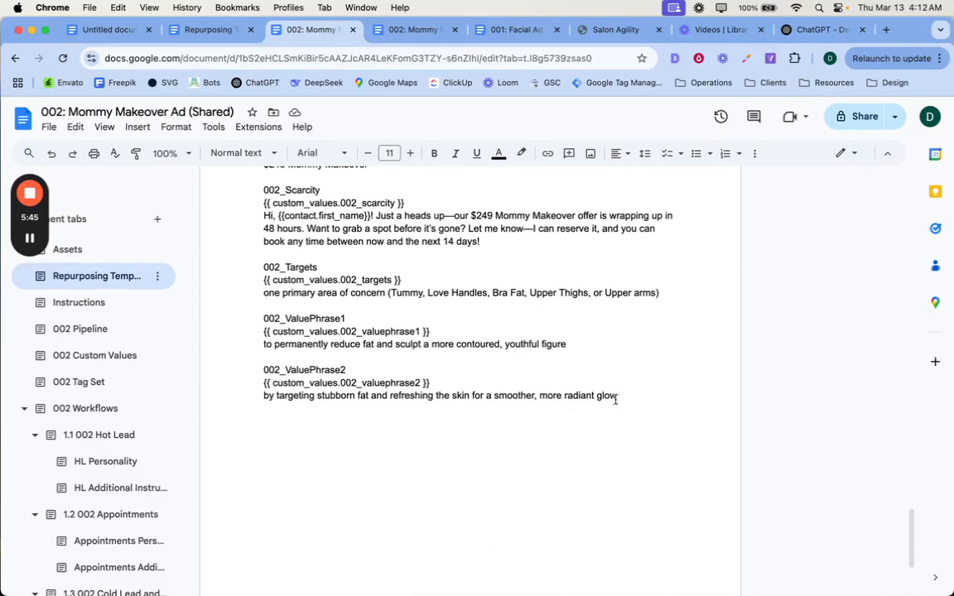
pyautogui.moveTo(615, 399); pyautogui.dragTo(698, 117)
pyautogui.moveTo(616, 134); pyautogui.dragTo(255, 213)
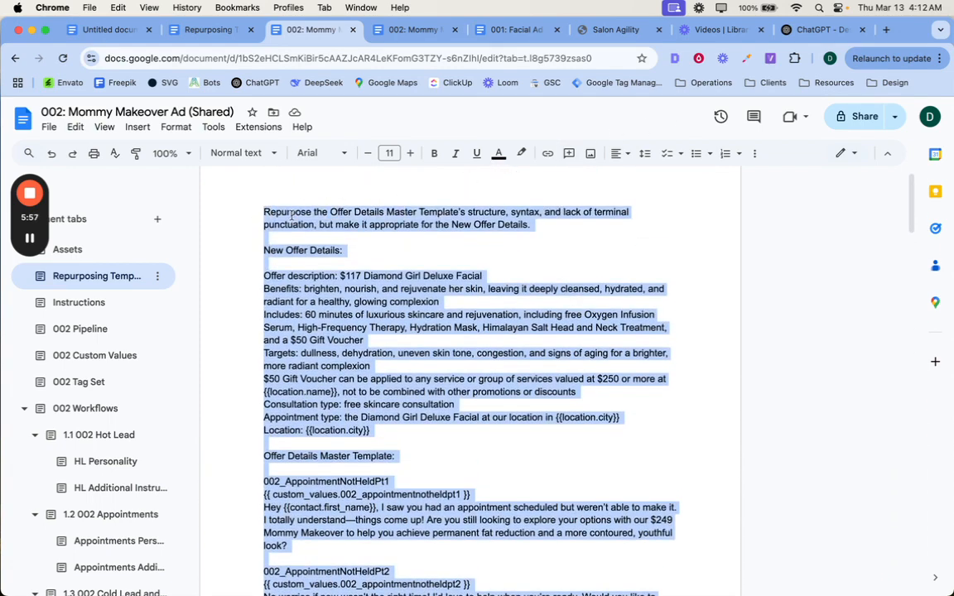
pyautogui.rightClick(293, 215)
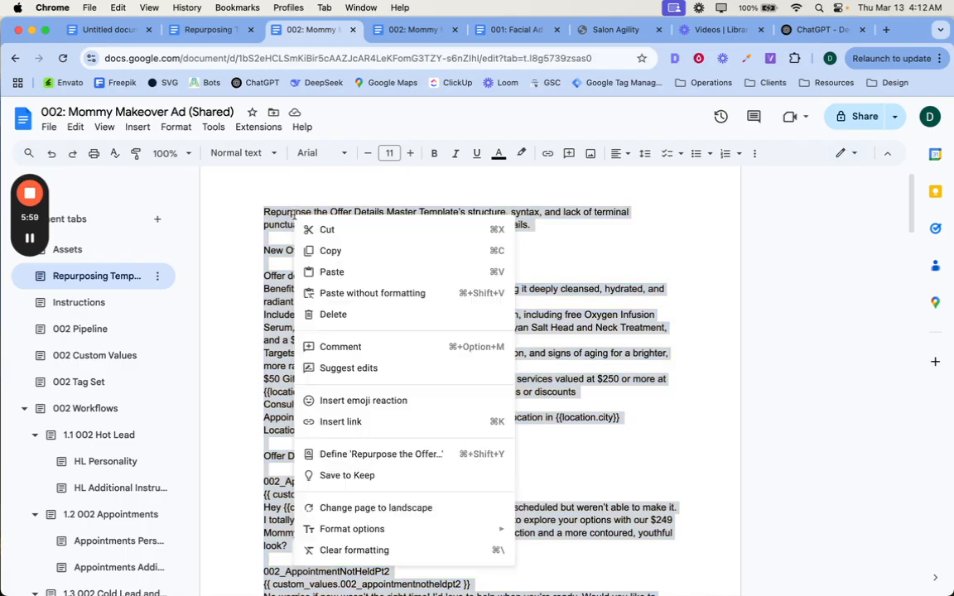
pyautogui.click(334, 255)
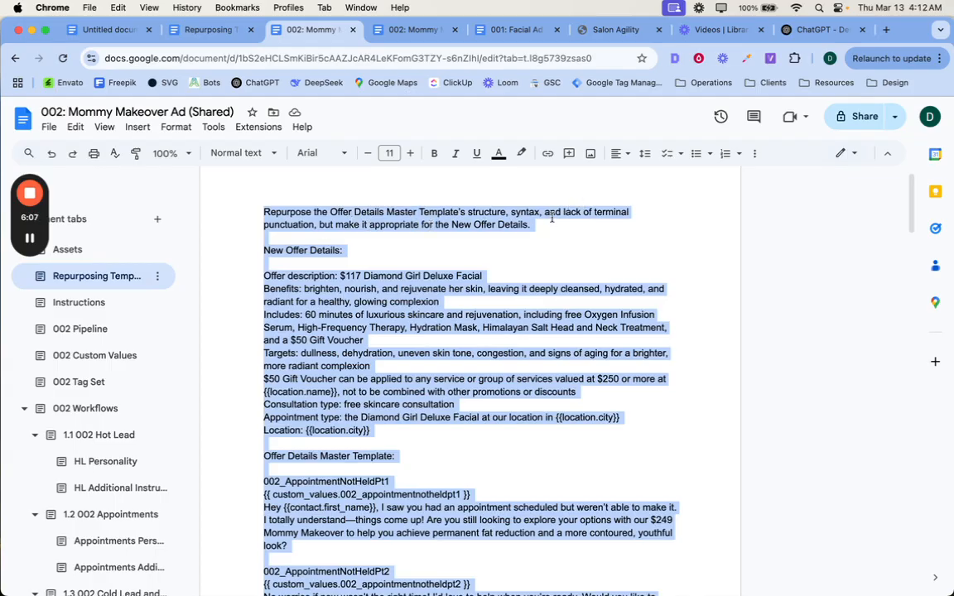
pyautogui.rightClick(472, 224)
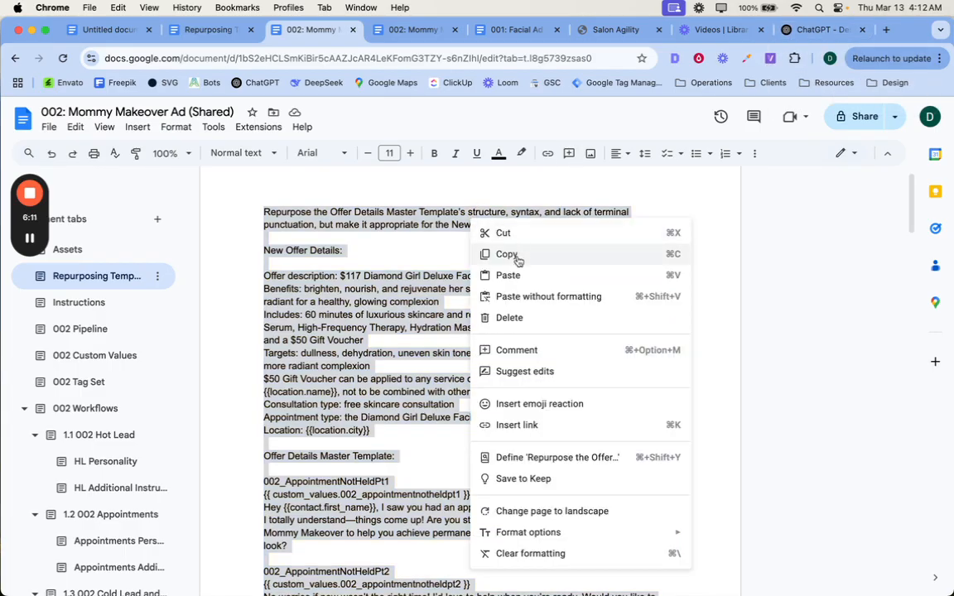
pyautogui.click(516, 254)
# Switch to the Deserae chat in ChatGPT, paste the copied template as the prompt and send it
pyautogui.click(802, 33)
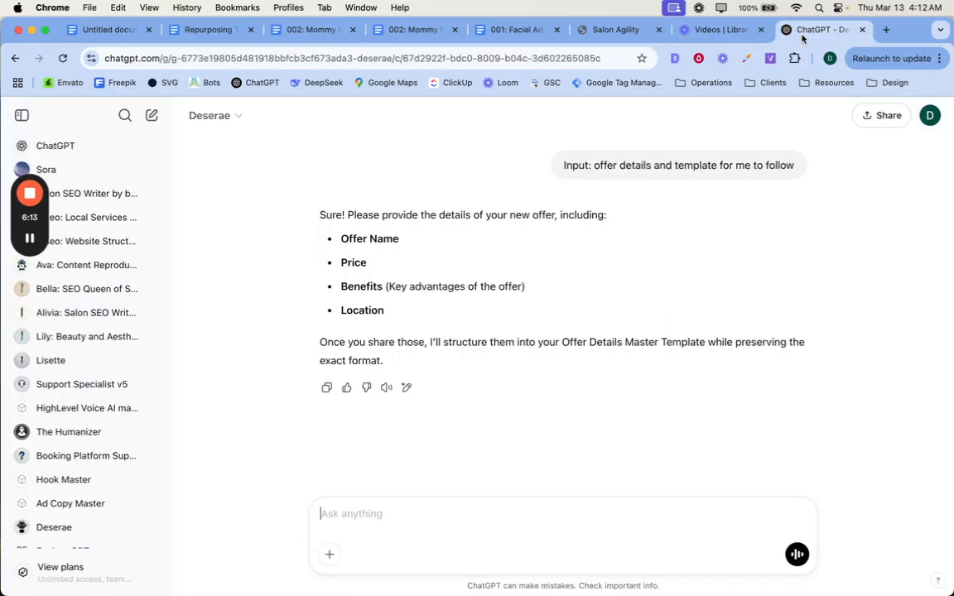
pyautogui.rightClick(339, 511)
pyautogui.click(372, 435)
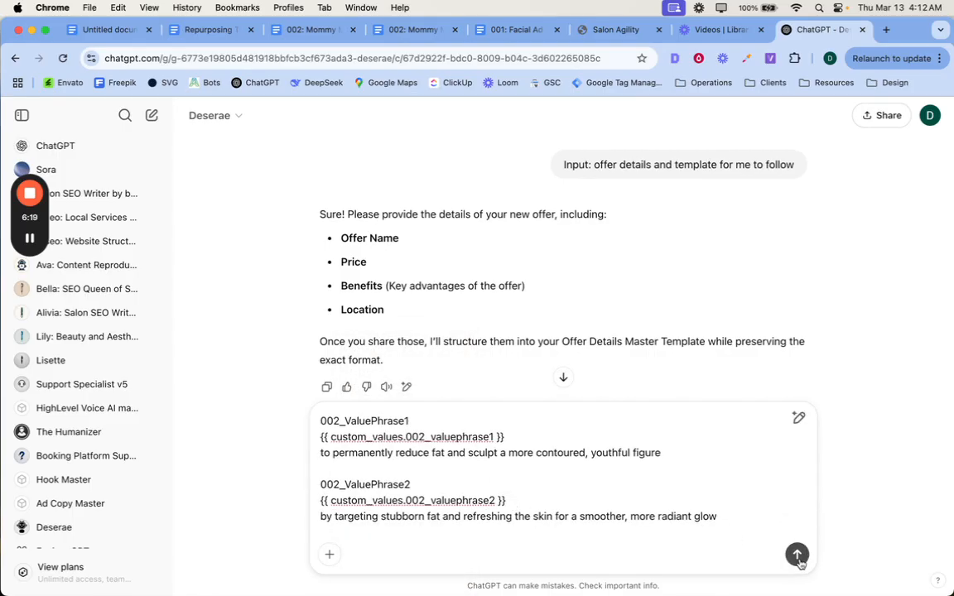
pyautogui.click(798, 555)
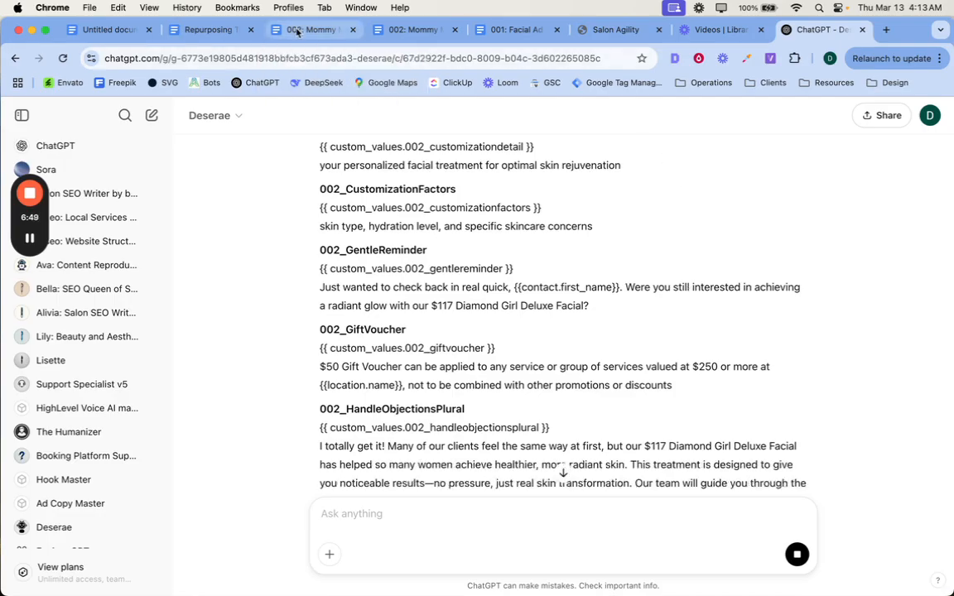
# Return to the Mommy Makeover Ad document and open its 002 Custom Values section
pyautogui.click(296, 32)
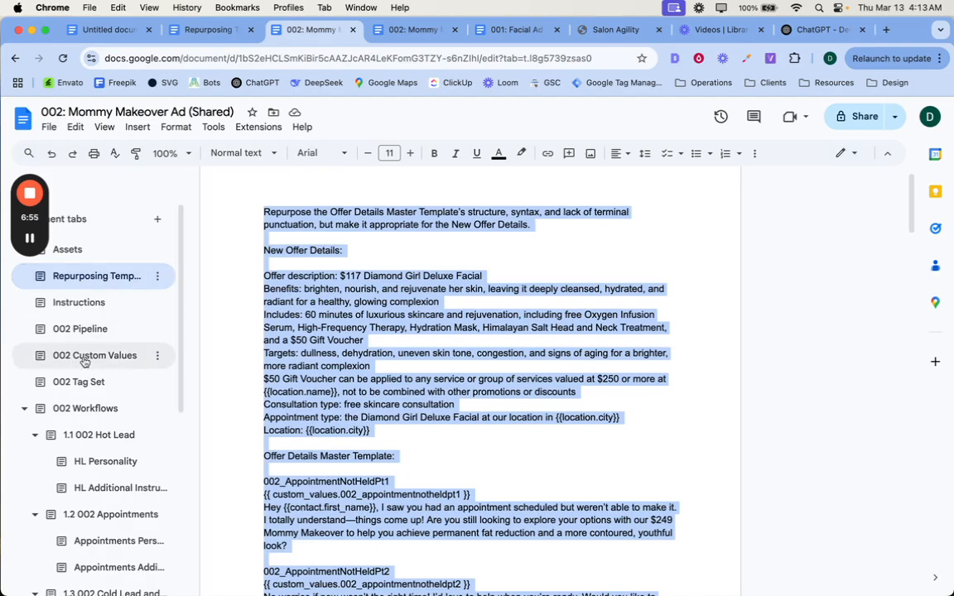
pyautogui.click(407, 31)
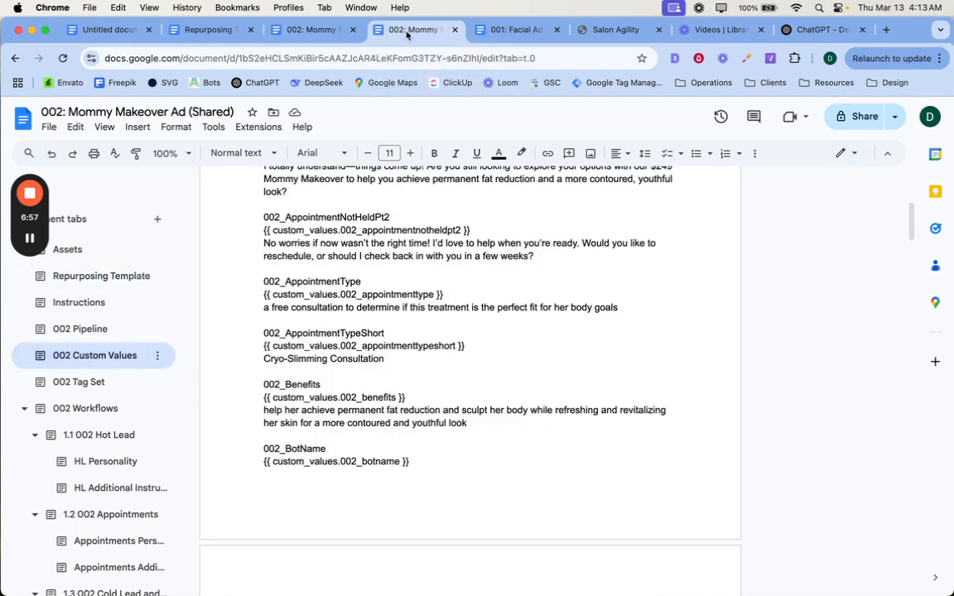
pyautogui.click(316, 30)
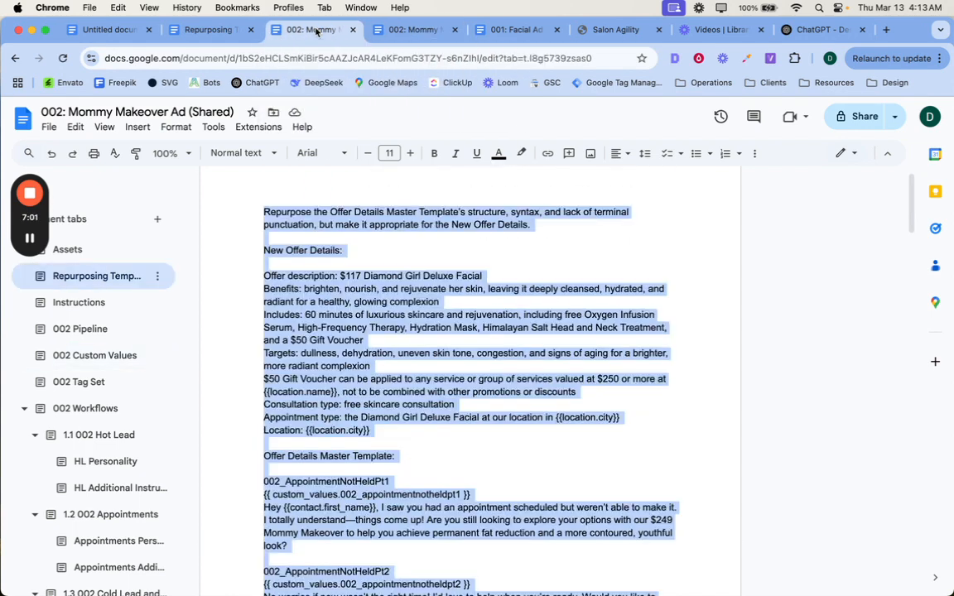
pyautogui.click(72, 363)
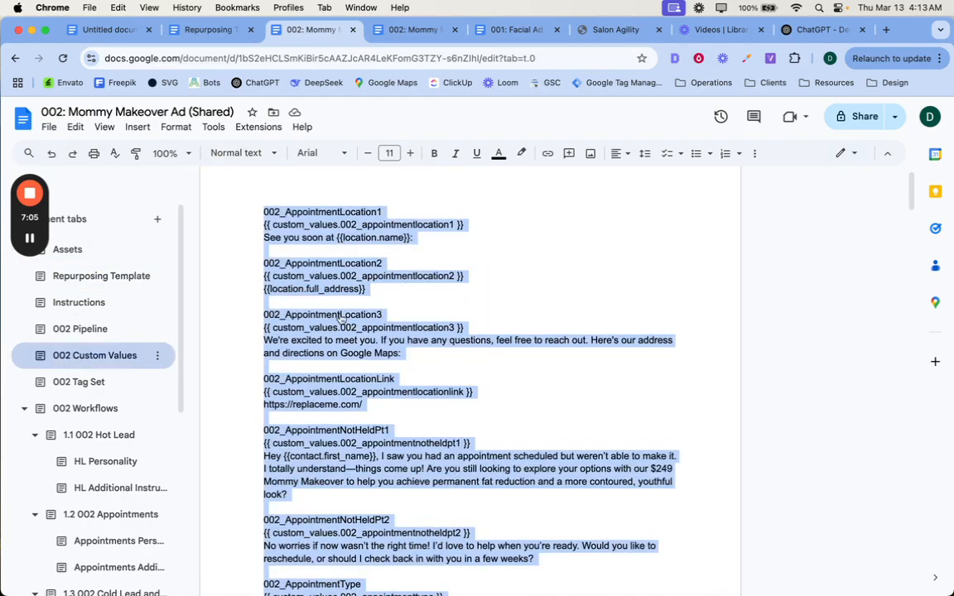
pyautogui.click(305, 362)
# Examine the 002_AppointmentLocationLink custom value and its placeholder URL
pyautogui.scroll(-1, 298, 368)
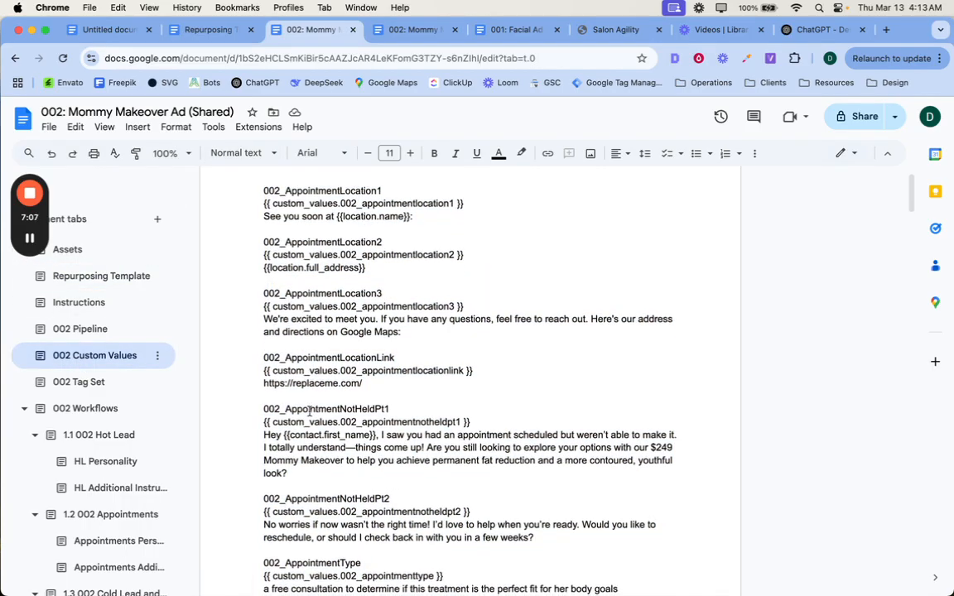
pyautogui.tripleClick(279, 385)
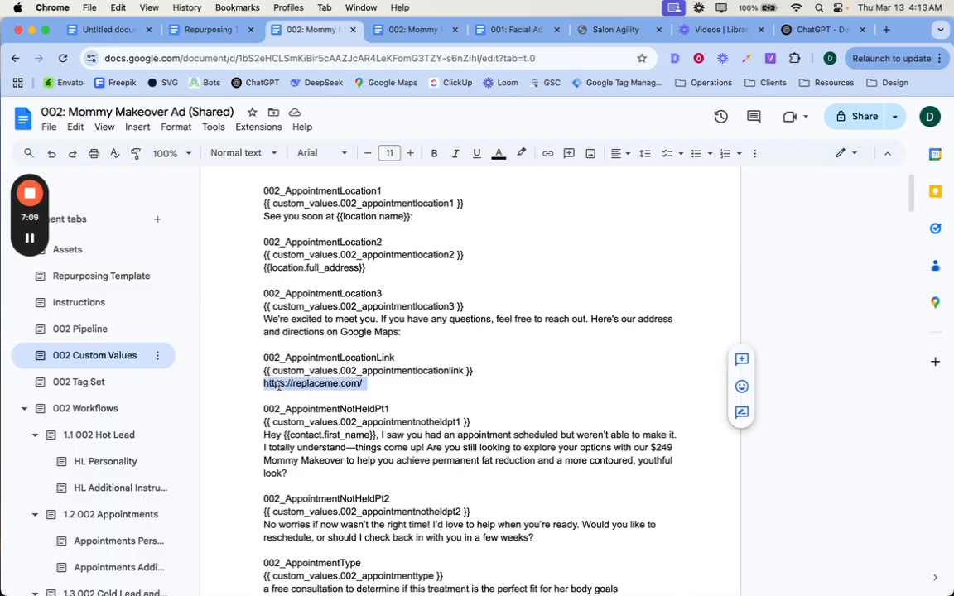
pyautogui.scroll(-1, 294, 407)
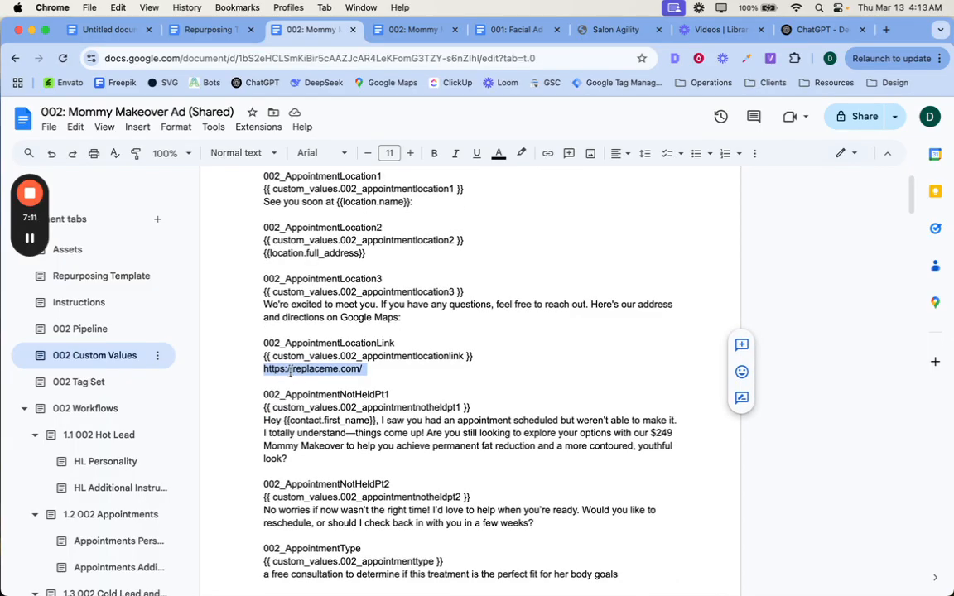
pyautogui.click(283, 368)
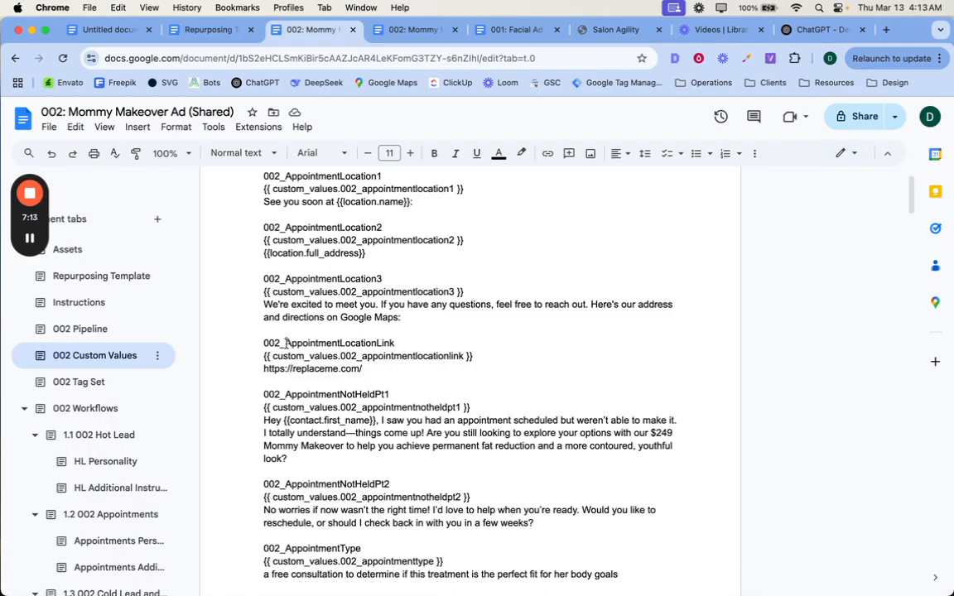
pyautogui.tripleClick(286, 342)
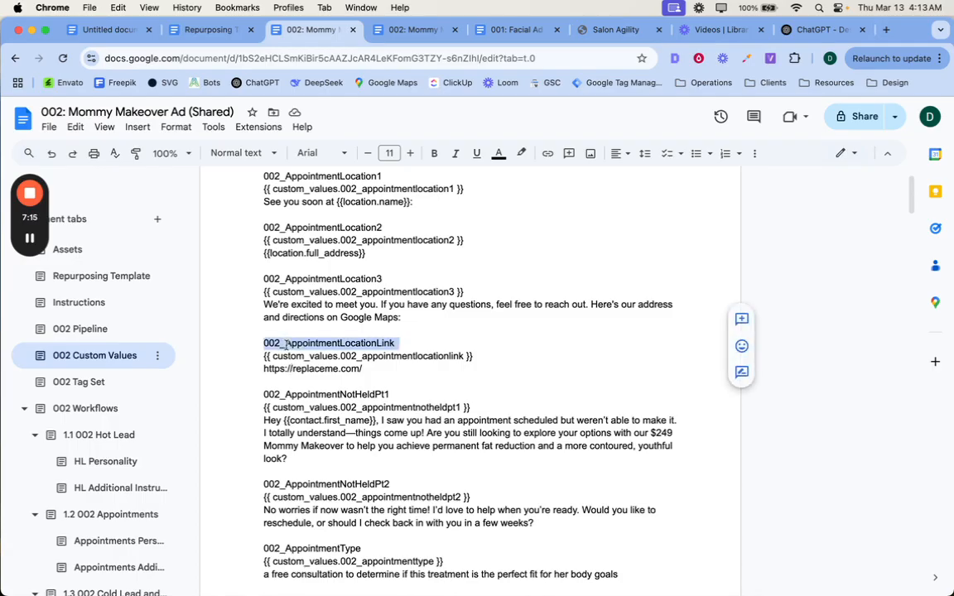
pyautogui.tripleClick(285, 370)
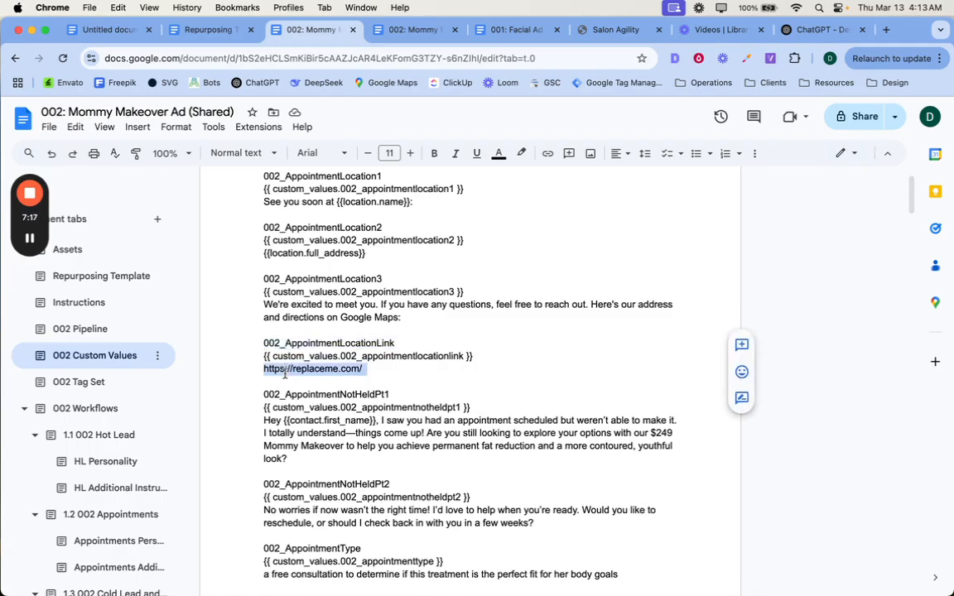
# Locate the 002_BotName custom value and check the name it holds
pyautogui.scroll(-5, 285, 375)
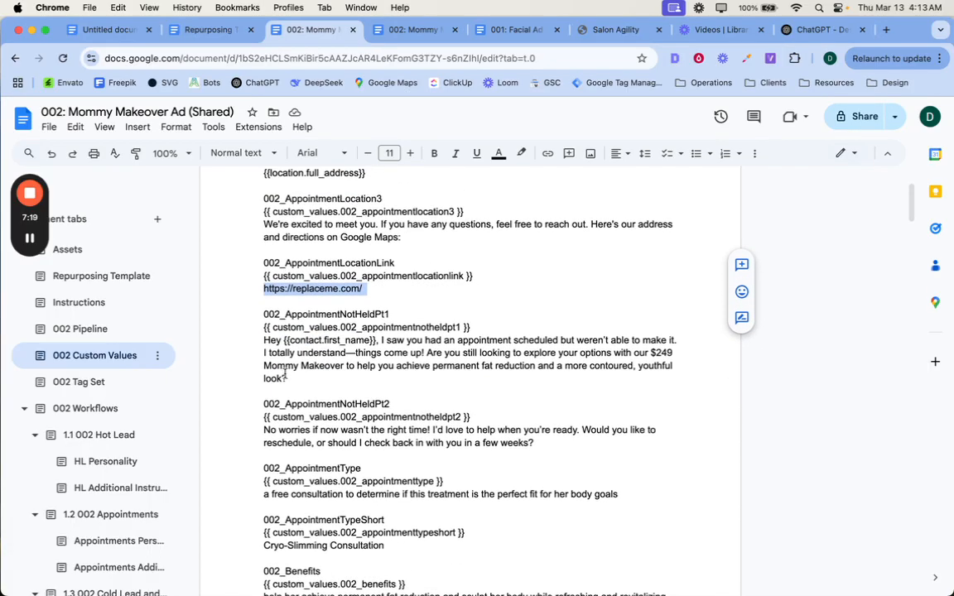
pyautogui.scroll(-6, 285, 375)
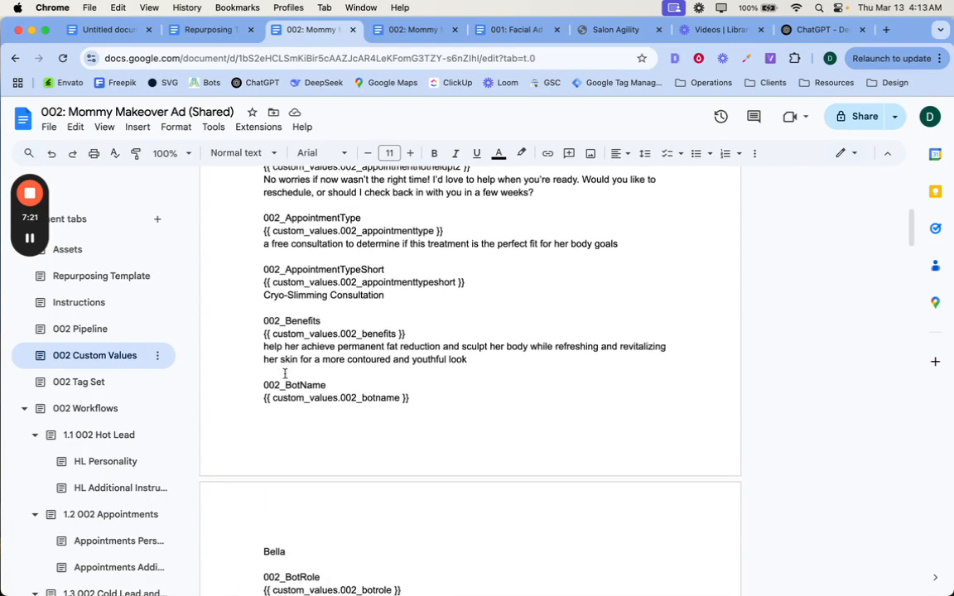
pyautogui.tripleClick(275, 452)
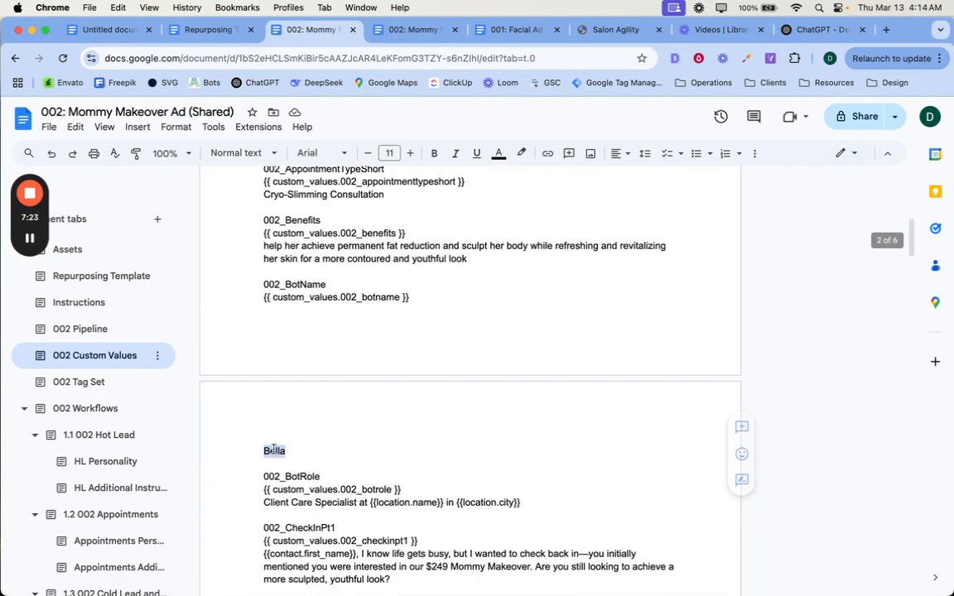
# Examine the 002_BotRole custom value and highlight its role text
pyautogui.scroll(-3, 294, 455)
pyautogui.scroll(-1, 296, 454)
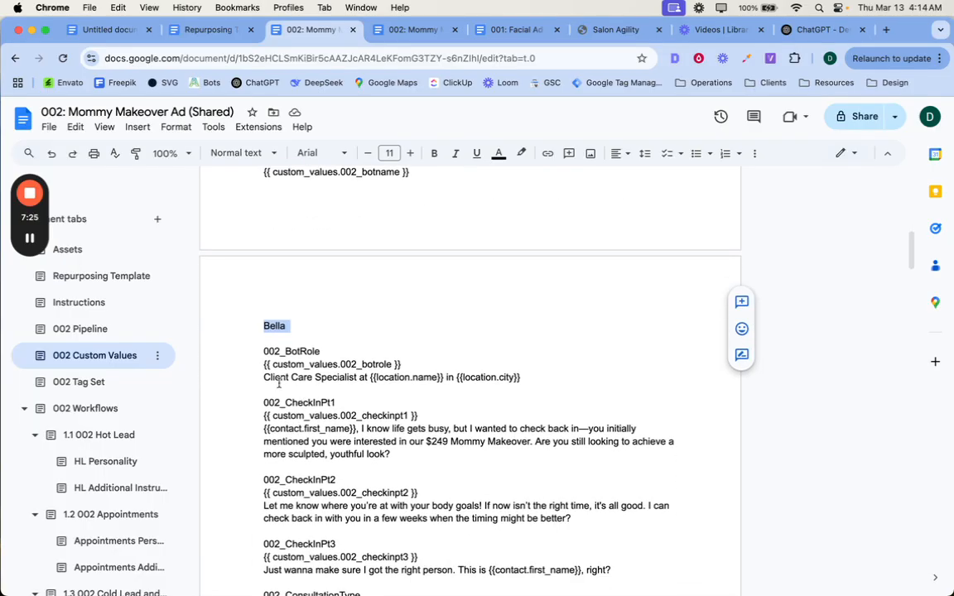
pyautogui.tripleClick(274, 379)
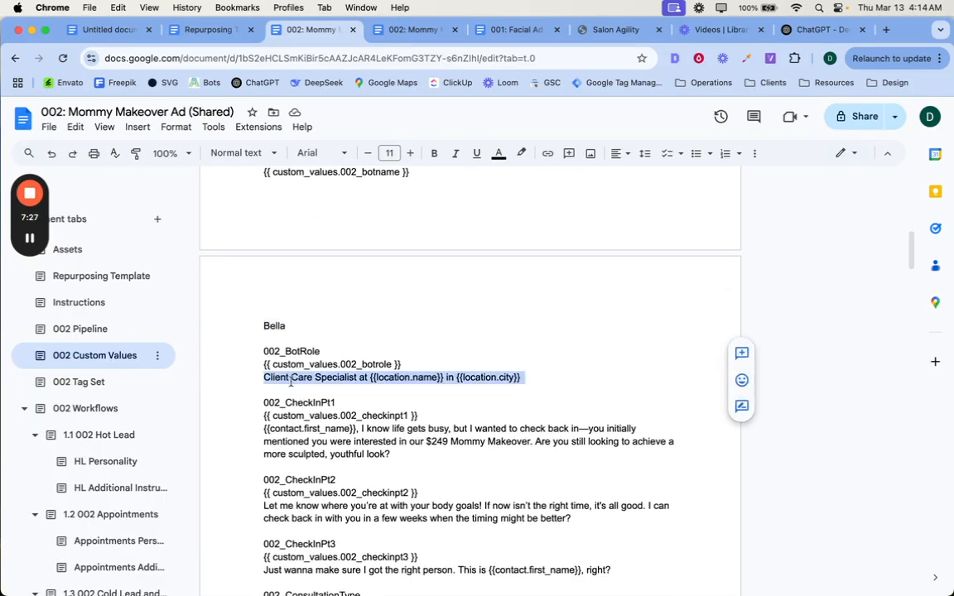
pyautogui.scroll(-3, 290, 392)
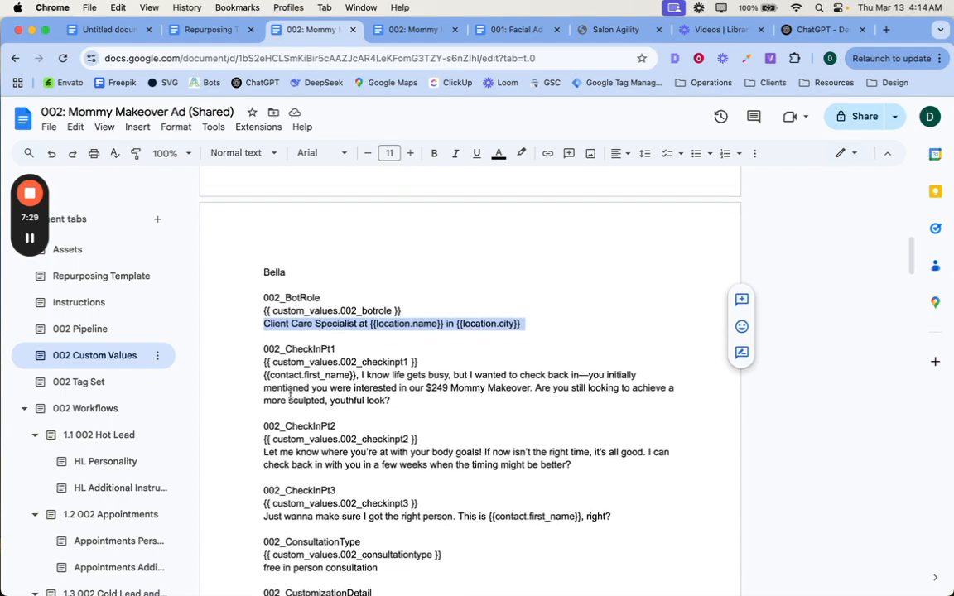
# Examine the 002_LandingPage placeholder URL and the 002_LocationType custom value in the Mommy Makeover Ad document
pyautogui.scroll(-15, 290, 393)
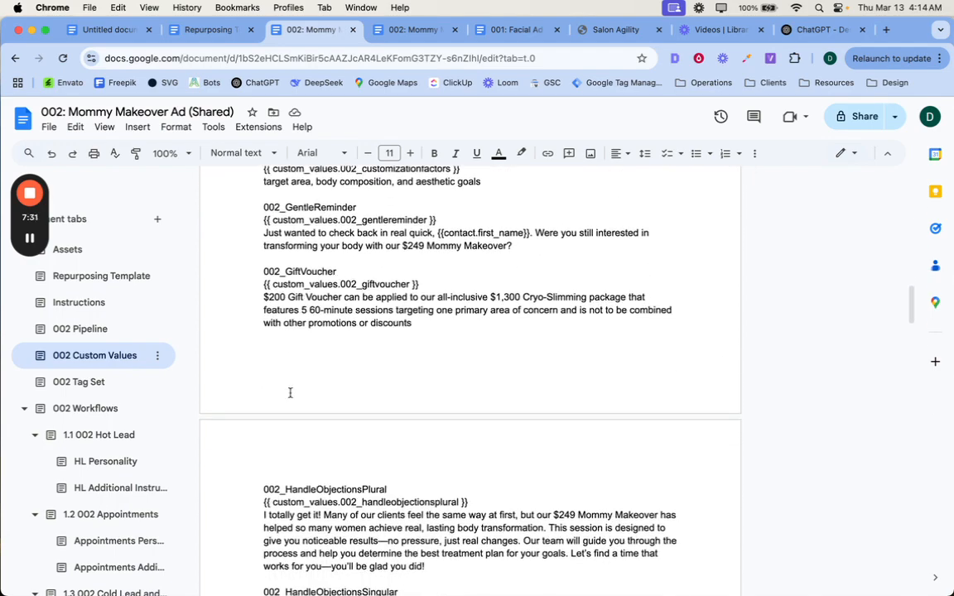
pyautogui.scroll(-9, 290, 392)
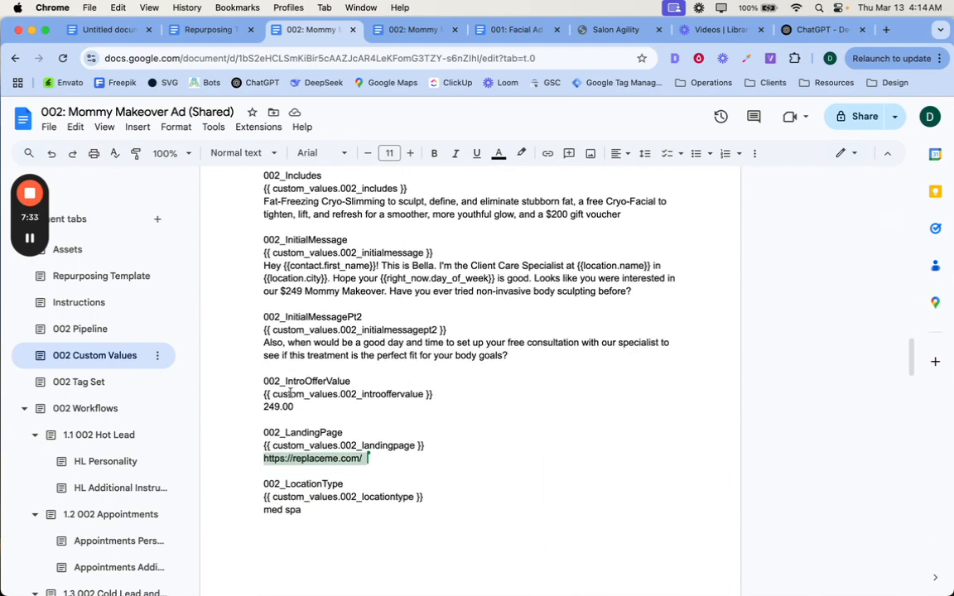
pyautogui.scroll(-1, 289, 393)
pyautogui.tripleClick(287, 375)
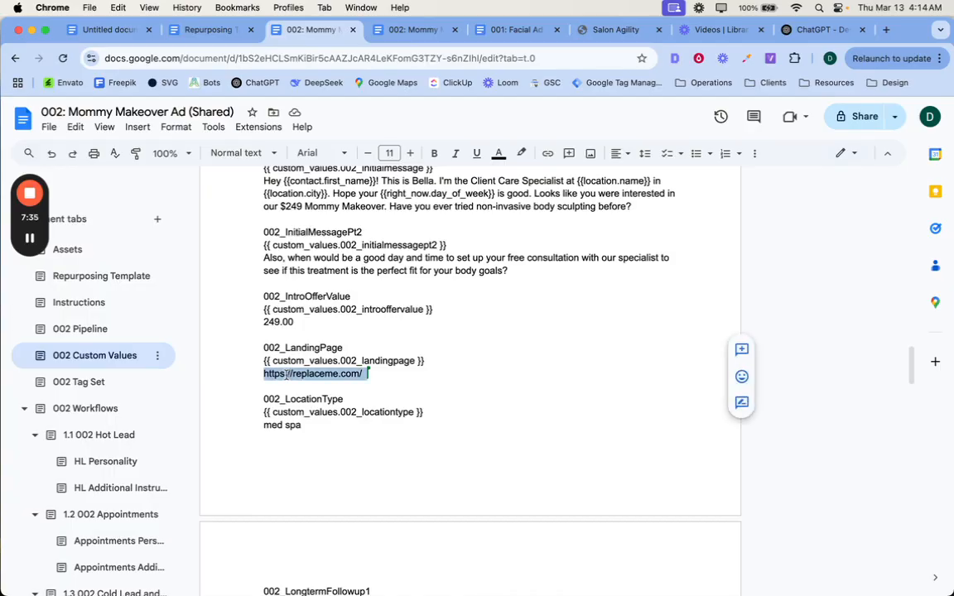
pyautogui.click(283, 425)
pyautogui.scroll(3, 283, 425)
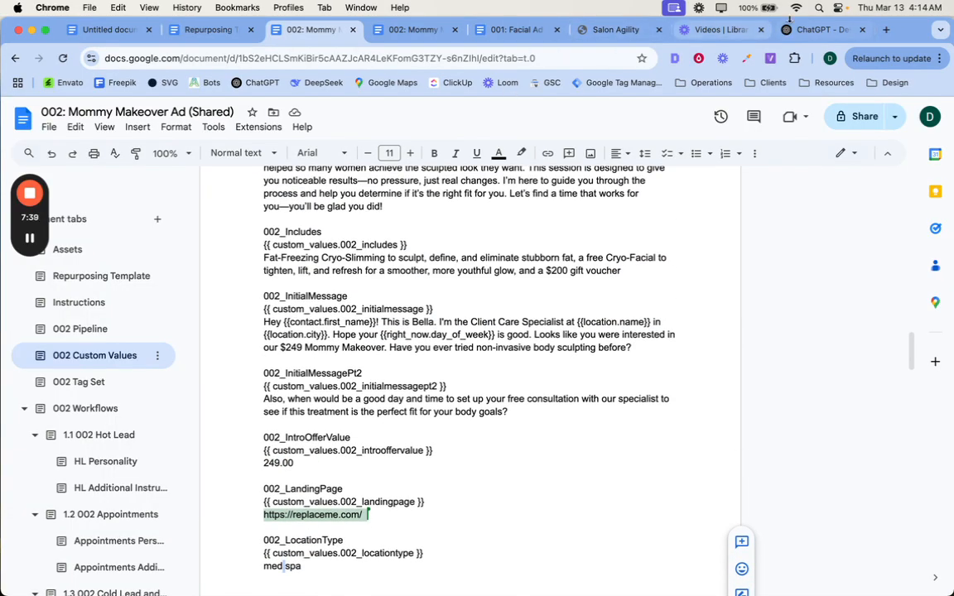
# Check Deserae's reply against both open Mommy Makeover Ad documents, and return to the end of the reply in ChatGPT
pyautogui.click(804, 30)
pyautogui.scroll(-15, 422, 348)
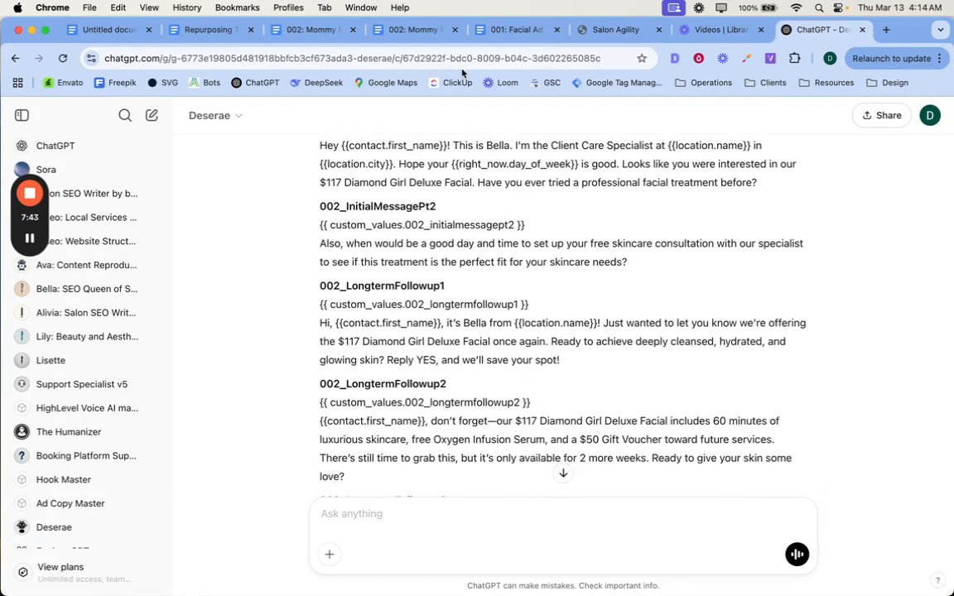
pyautogui.click(411, 31)
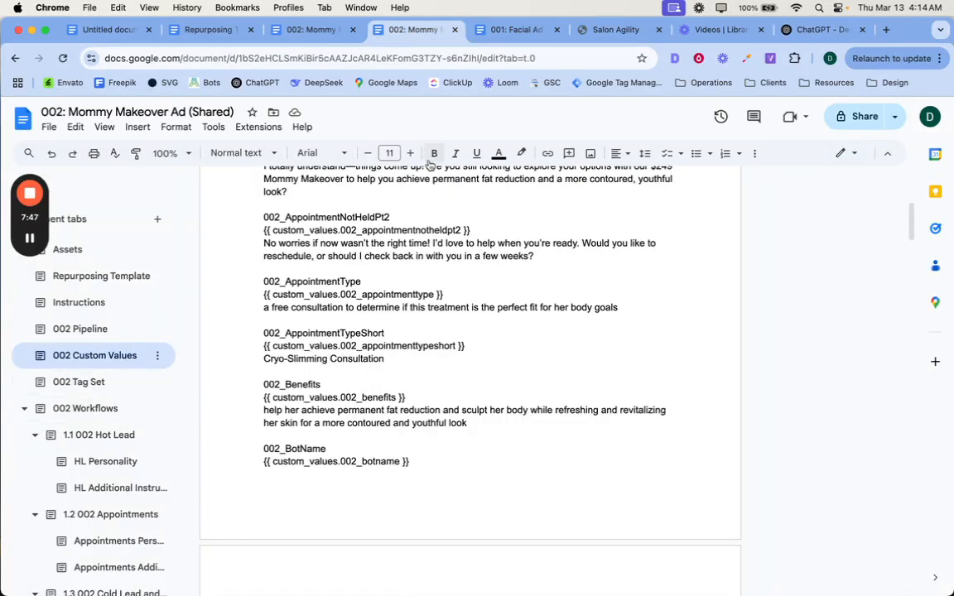
pyautogui.click(315, 33)
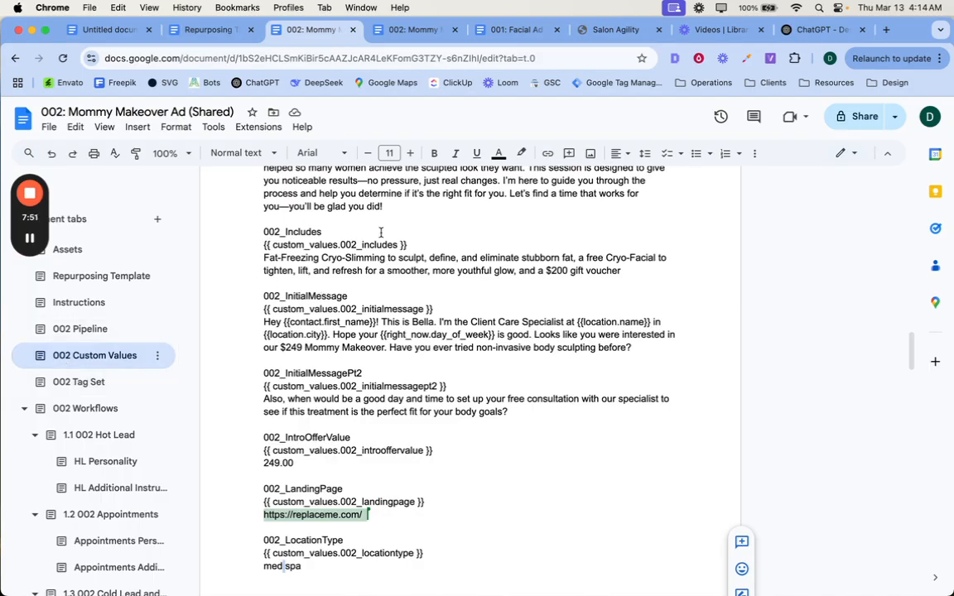
pyautogui.click(808, 32)
pyautogui.scroll(-15, 483, 434)
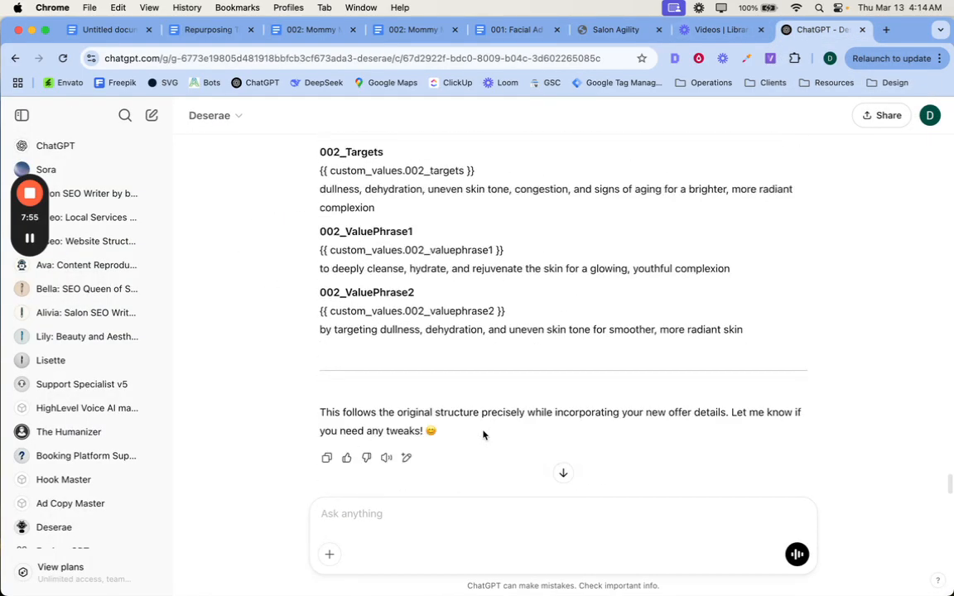
pyautogui.moveTo(743, 313); pyautogui.dragTo(634, 151)
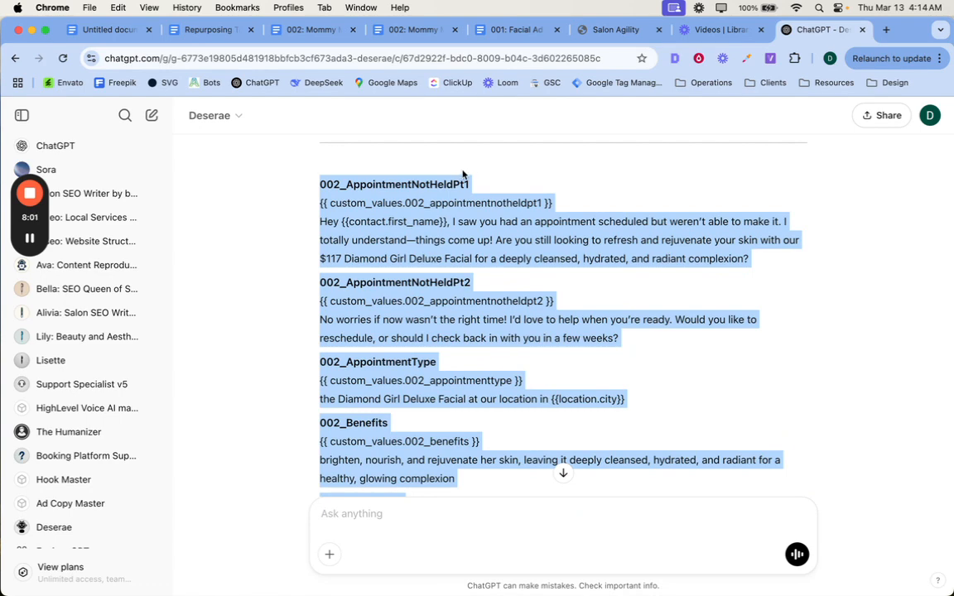
pyautogui.press('ctrl+super+d')
pyautogui.scroll(1, 355, 187)
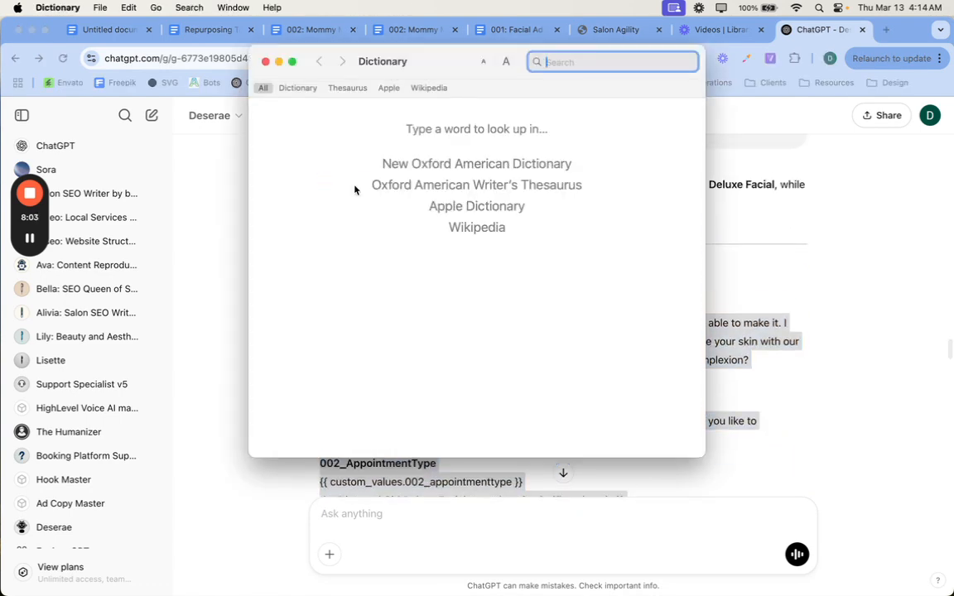
pyautogui.click(266, 62)
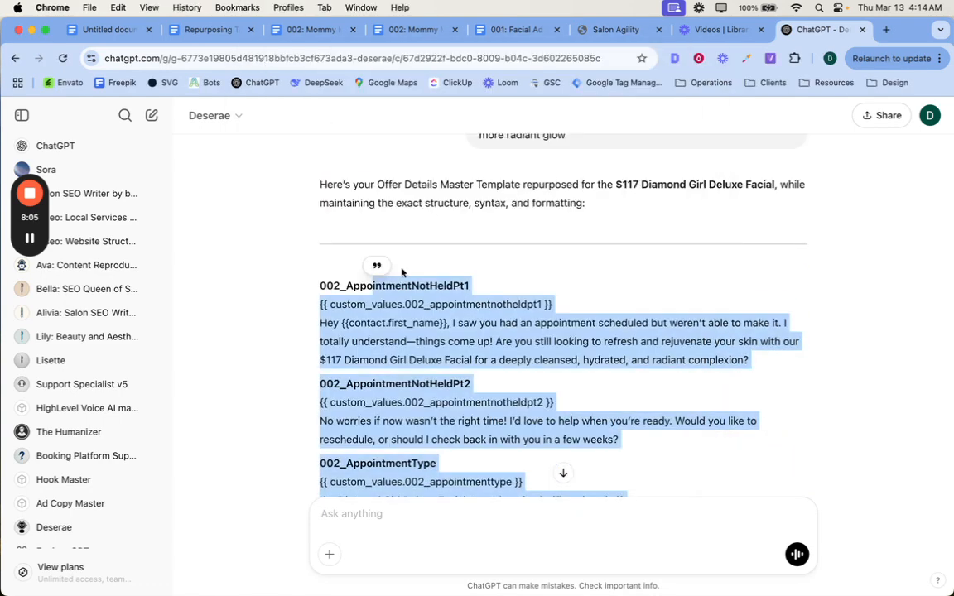
pyautogui.click(328, 288)
# Copy the repurposed custom values in Deserae's reply, from 002_AppointmentNotHeldPt1 through the text of 002_ValuePhrase2
pyautogui.moveTo(322, 285); pyautogui.dragTo(749, 310)
pyautogui.rightClick(717, 312)
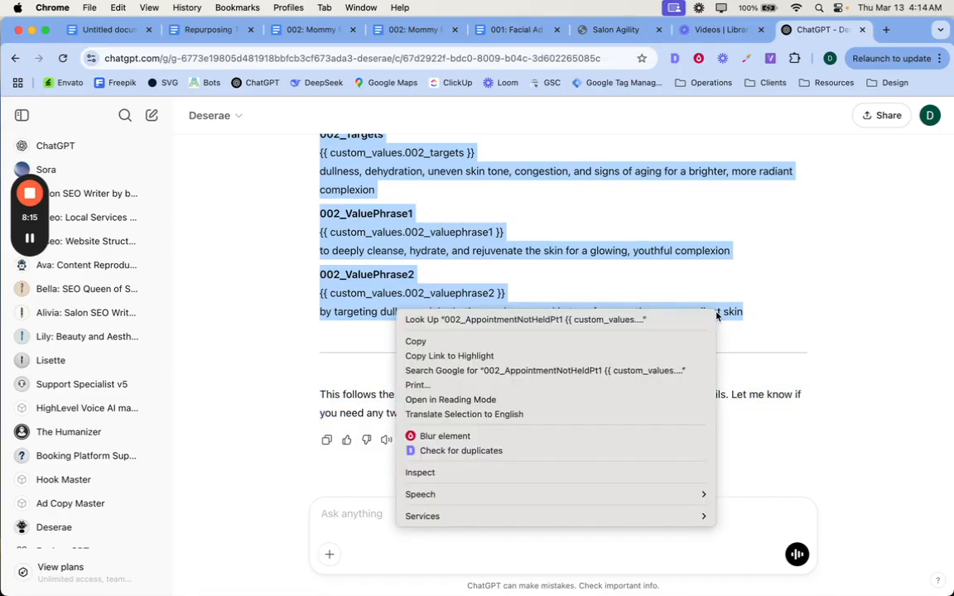
pyautogui.click(639, 340)
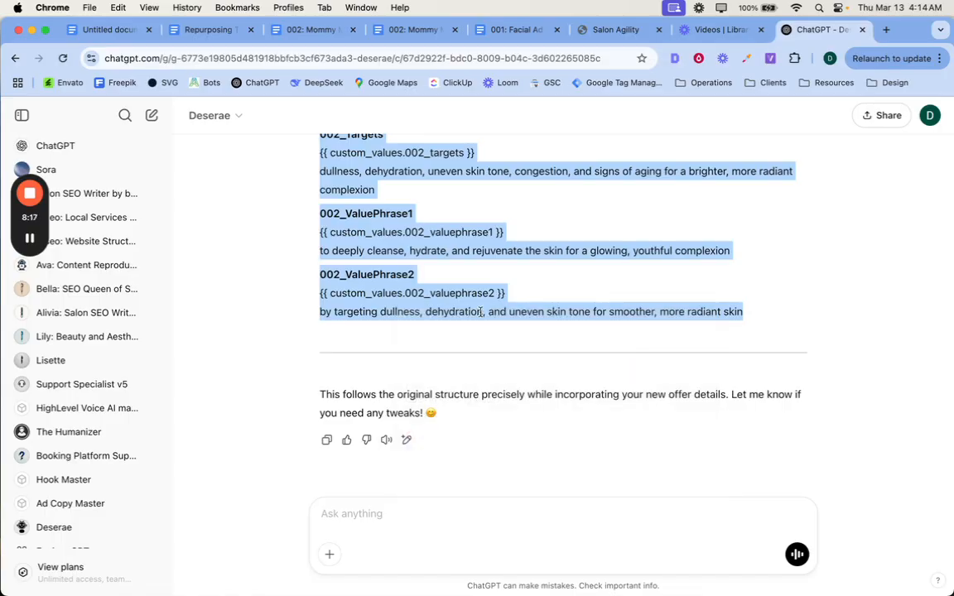
# Review the repurposed custom values for the $117 Diamond Girl Deluxe Facial and highlight the 002_ValuePhrase1 text in Deserae's reply
pyautogui.click(481, 311)
pyautogui.scroll(5, 381, 287)
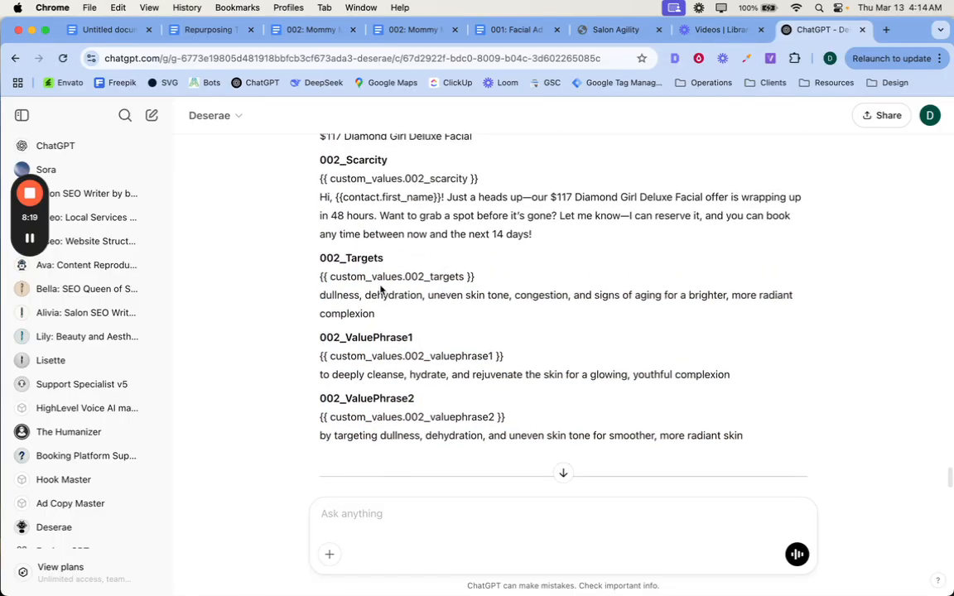
pyautogui.scroll(4, 380, 287)
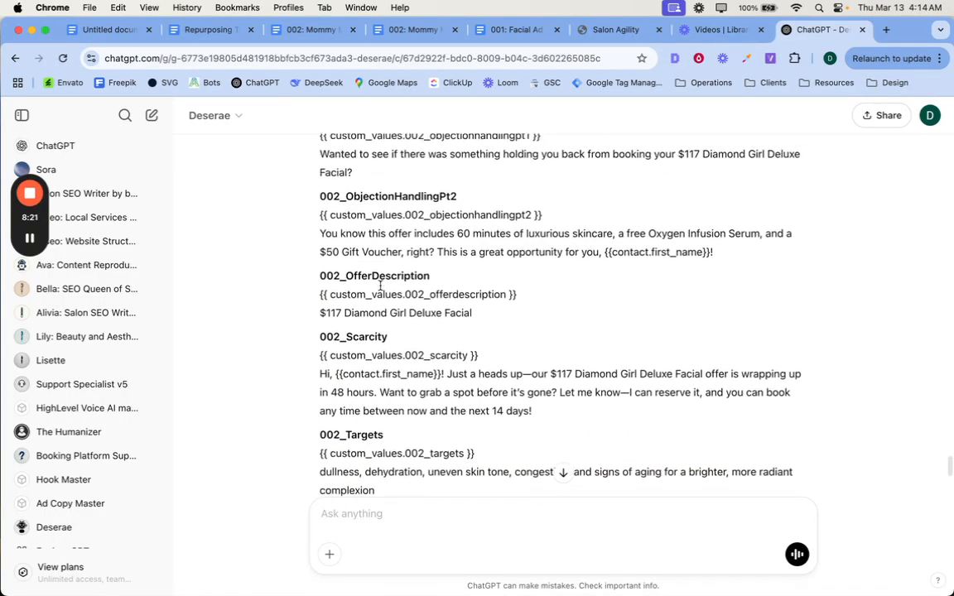
pyautogui.scroll(5, 380, 287)
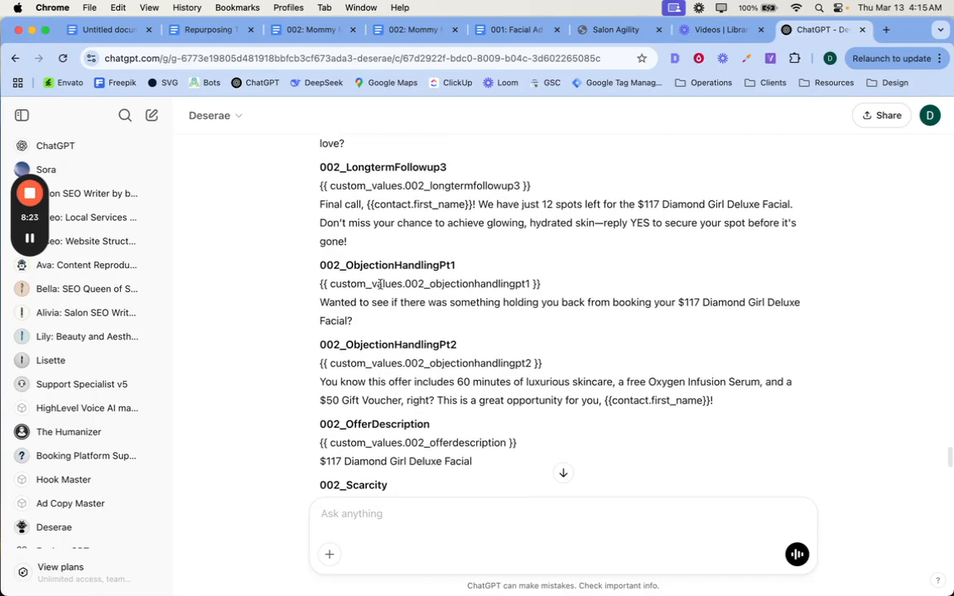
pyautogui.scroll(3, 381, 287)
pyautogui.scroll(6, 380, 285)
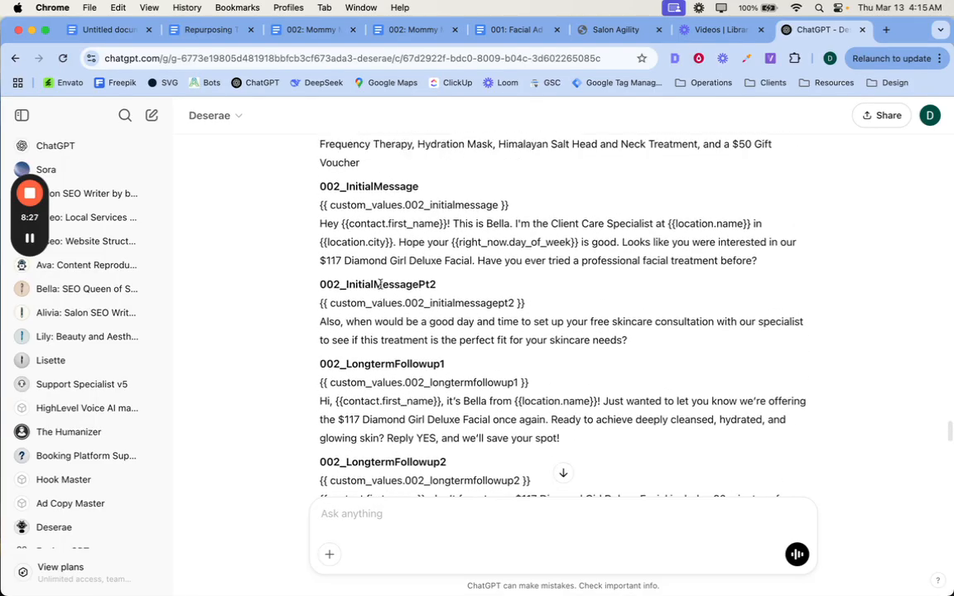
pyautogui.scroll(5, 380, 285)
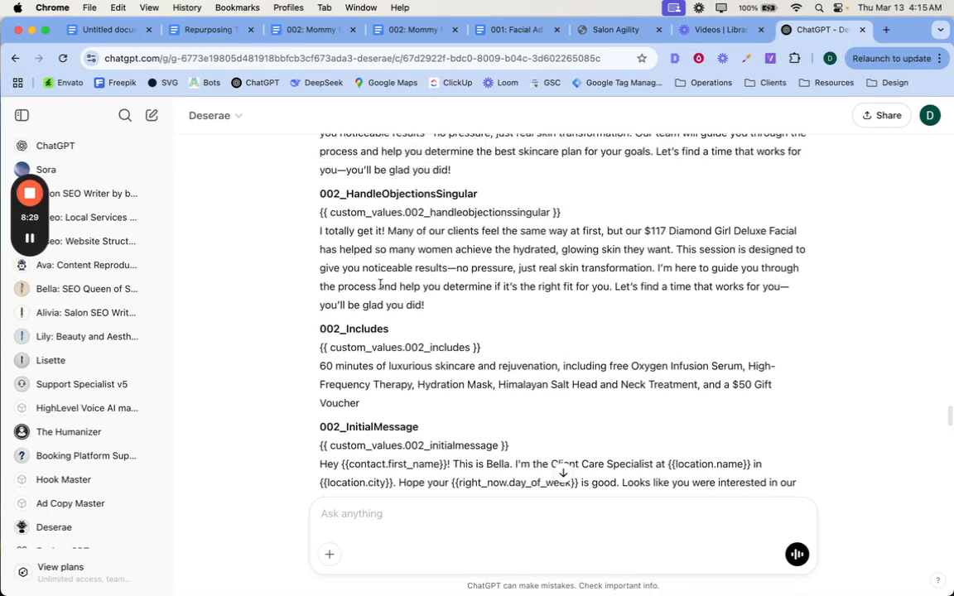
pyautogui.scroll(5, 380, 287)
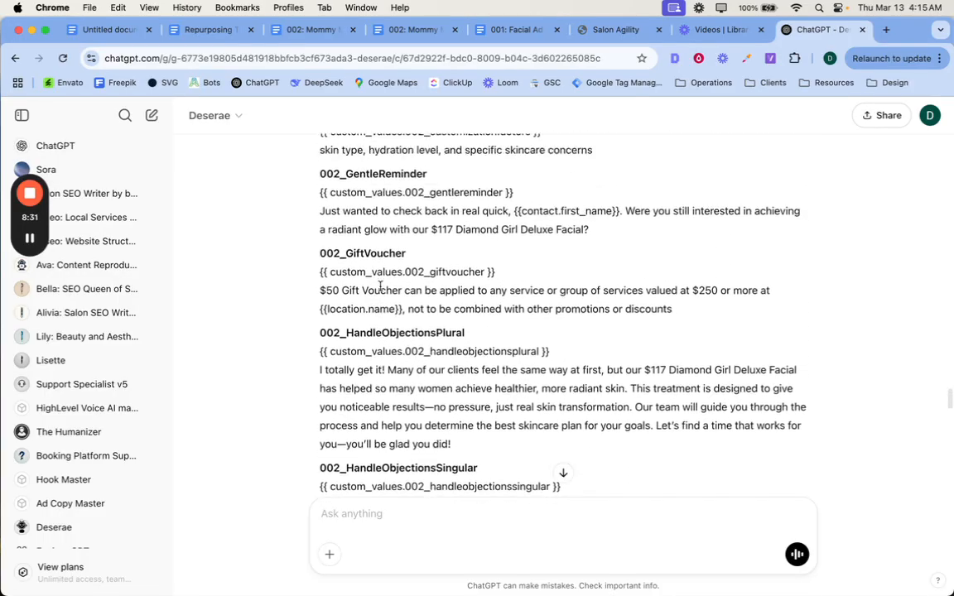
pyautogui.scroll(-2, 380, 285)
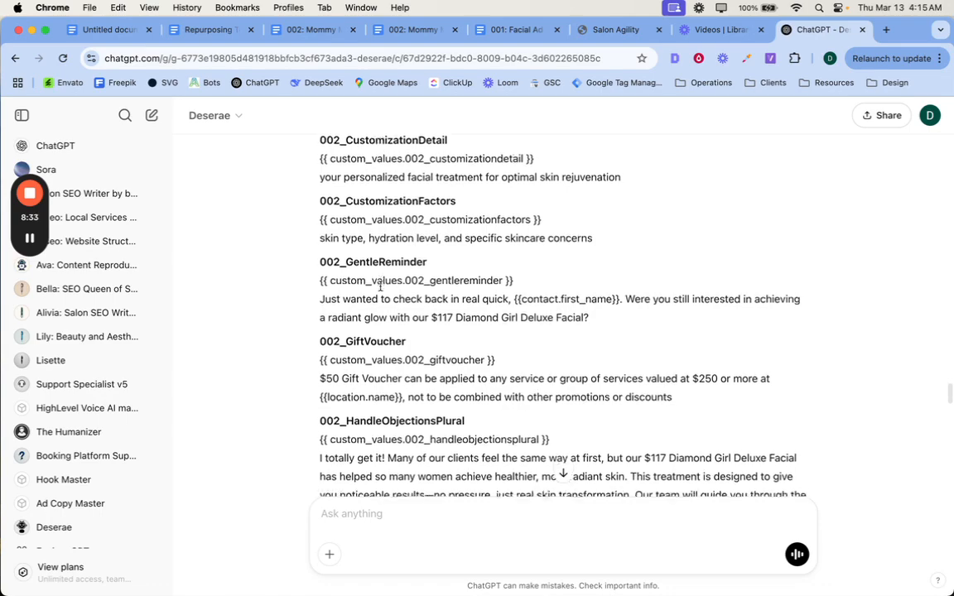
pyautogui.scroll(2, 380, 285)
pyautogui.scroll(-2, 380, 285)
pyautogui.scroll(-20, 380, 286)
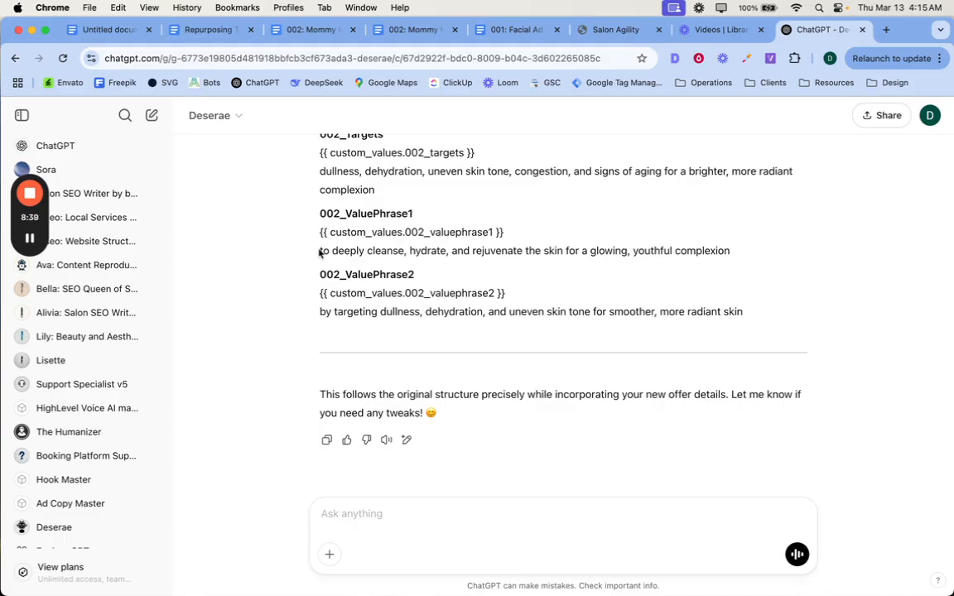
pyautogui.tripleClick(320, 251)
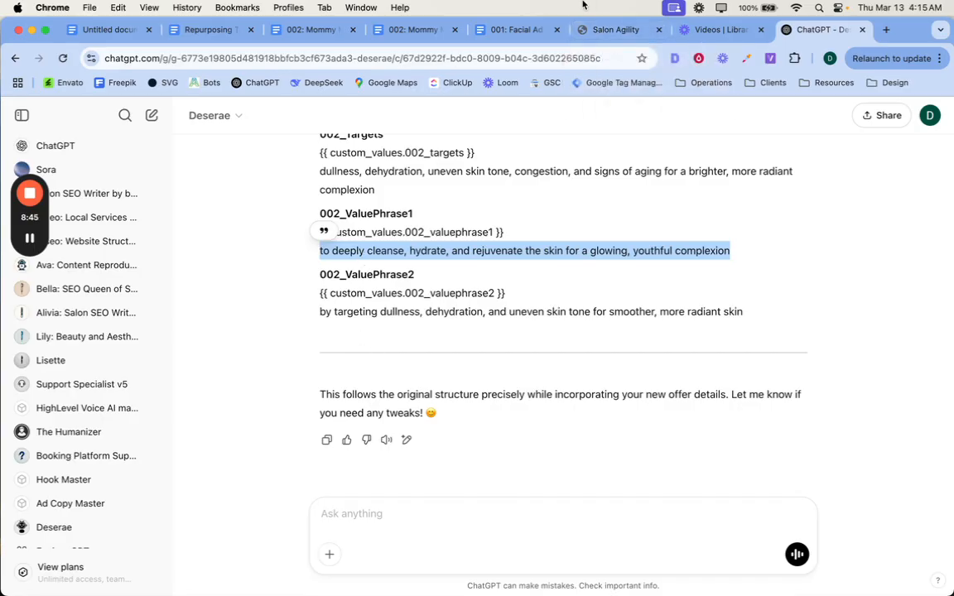
# View the Salon Agility dashboard, and return to the second Mommy Makeover Ad document to locate the 002_LandingPage and 002_LocationType values
pyautogui.click(610, 33)
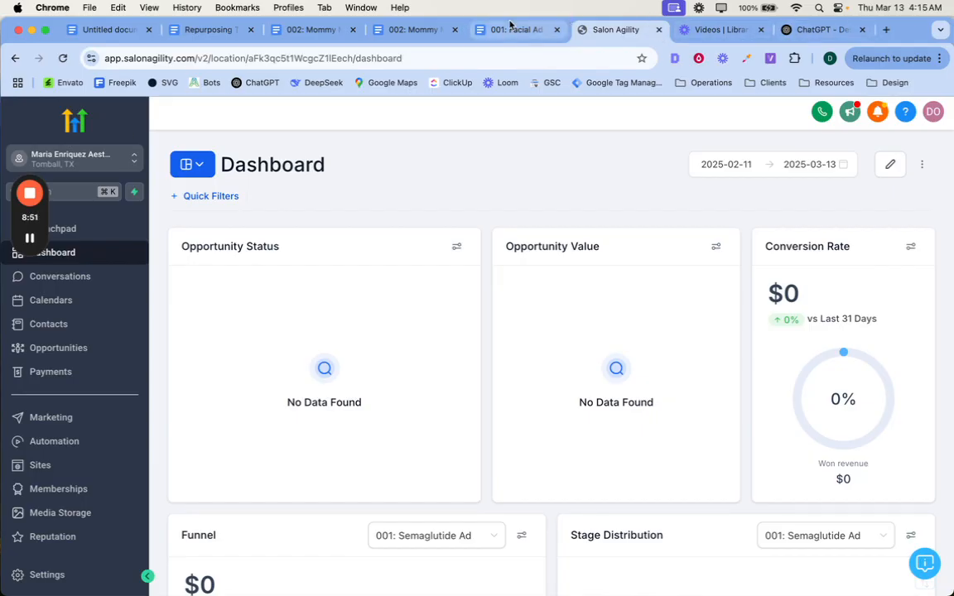
pyautogui.click(397, 31)
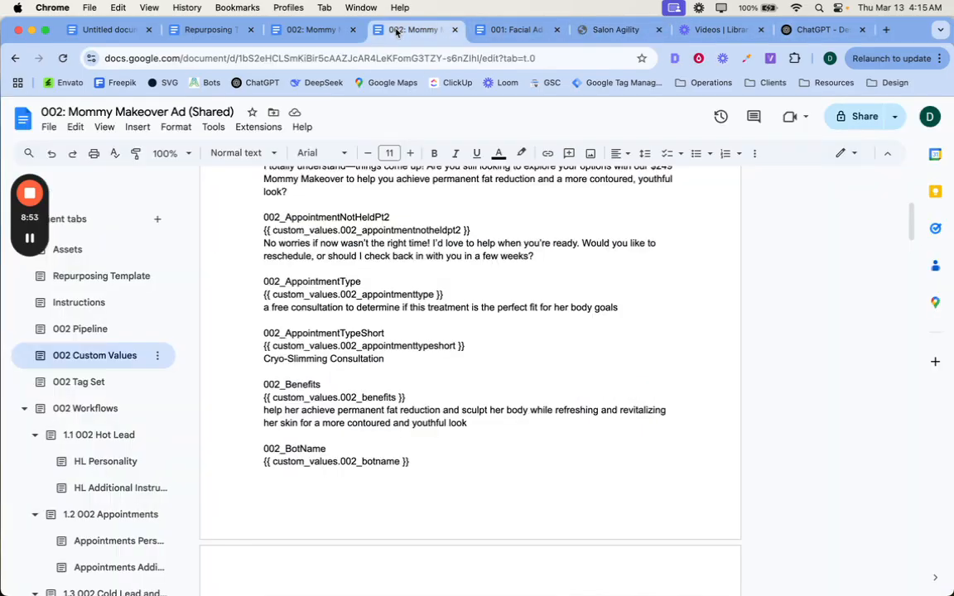
pyautogui.scroll(-2, 309, 393)
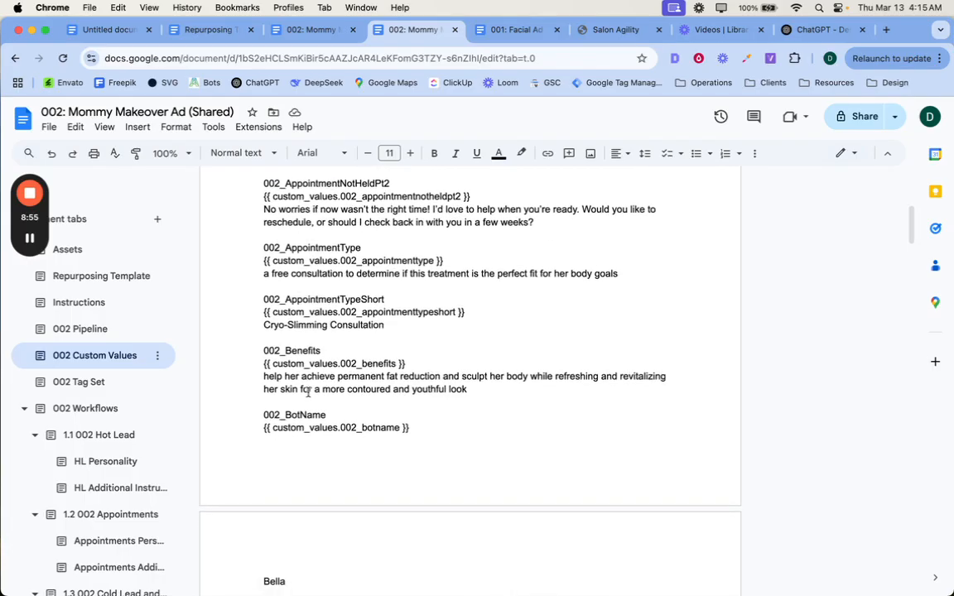
pyautogui.scroll(-1, 308, 392)
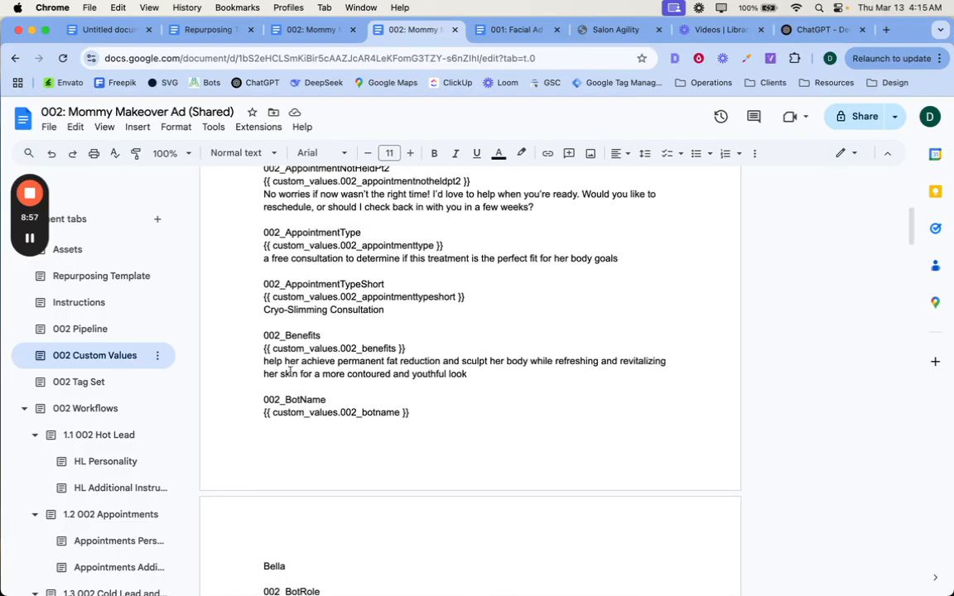
pyautogui.scroll(-2, 311, 369)
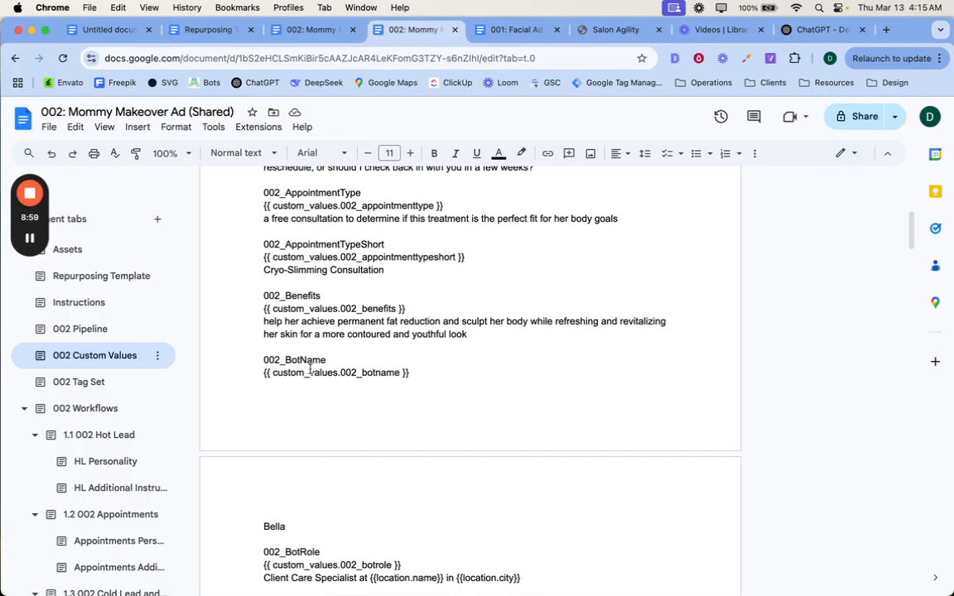
pyautogui.scroll(-20, 313, 377)
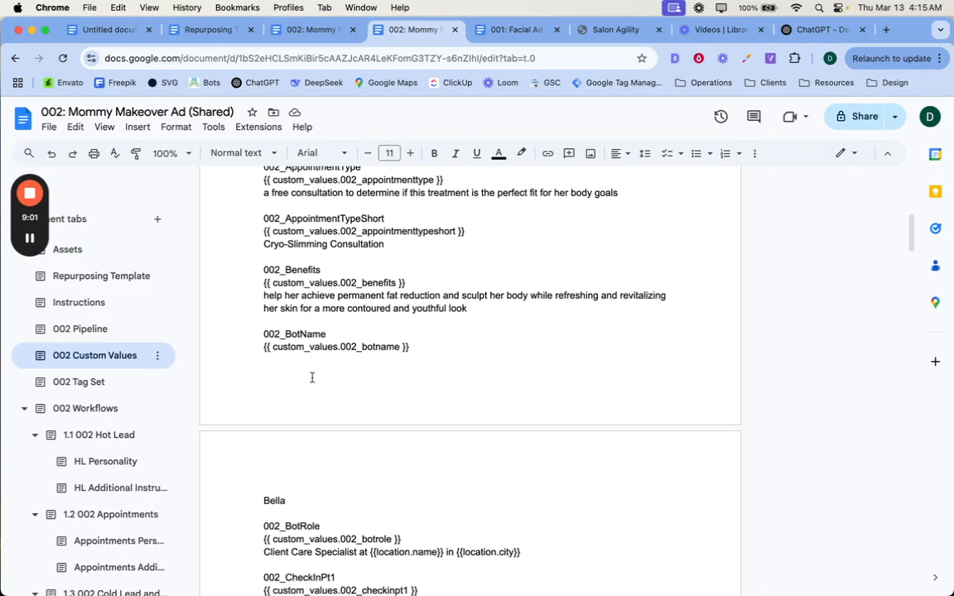
pyautogui.scroll(-20, 312, 377)
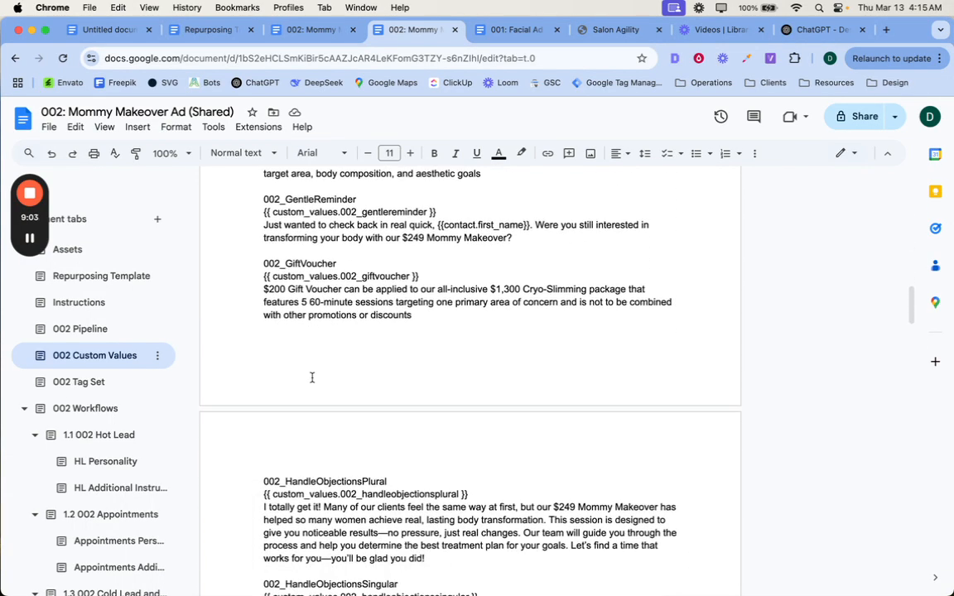
pyautogui.scroll(-20, 312, 378)
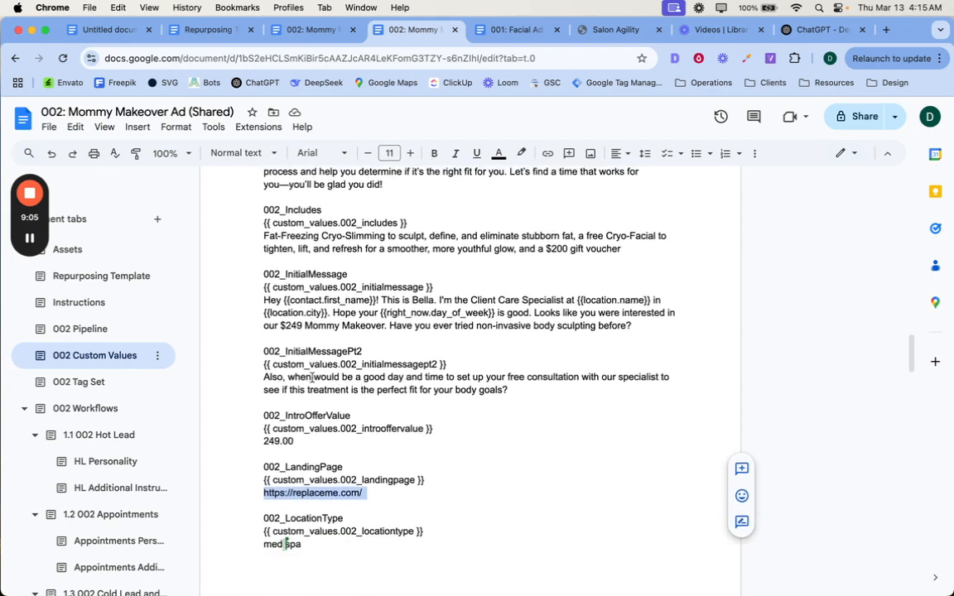
pyautogui.scroll(7, 312, 378)
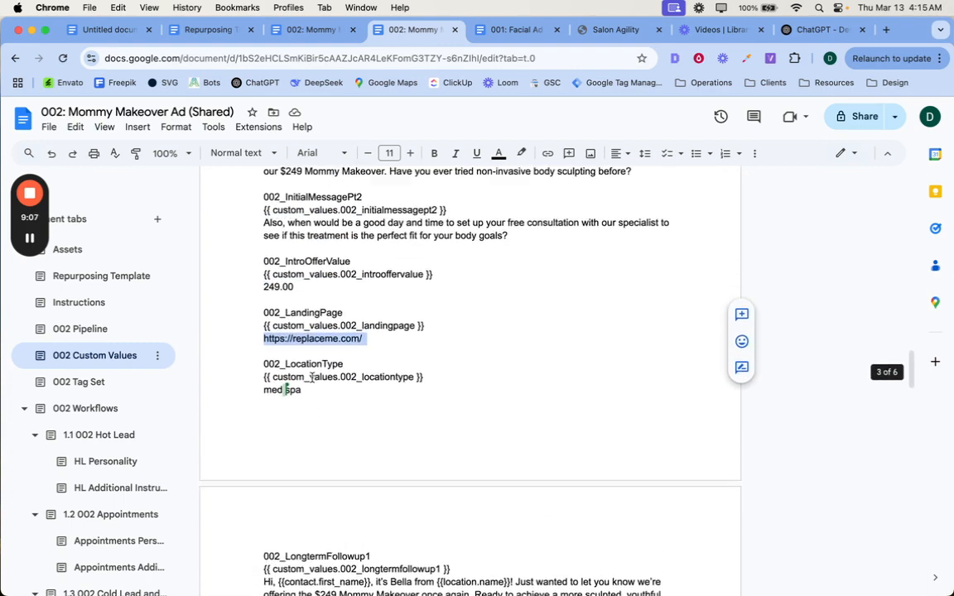
pyautogui.scroll(-4, 303, 364)
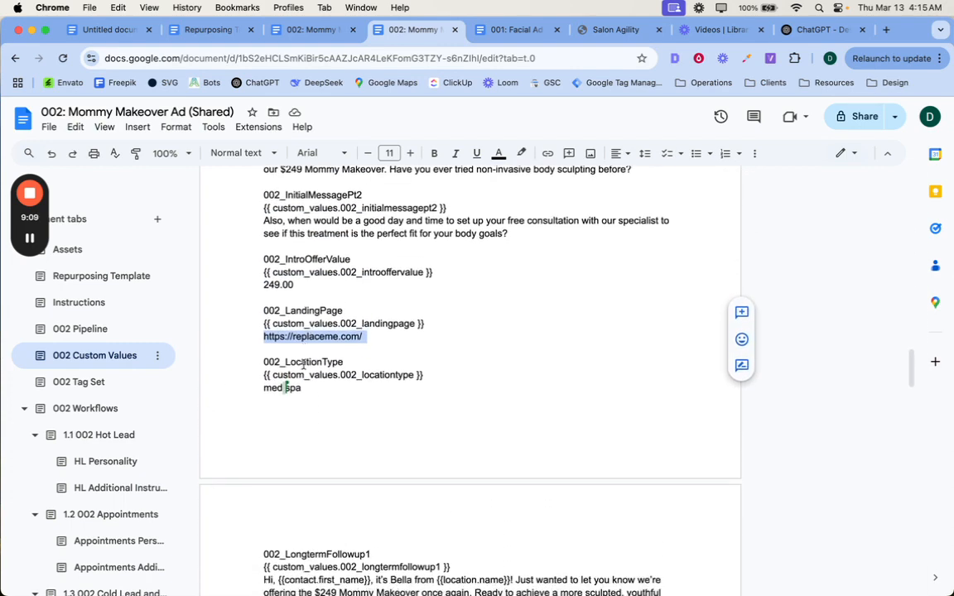
# Recheck the end of Deserae's reply in ChatGPT, and return to the first Mommy Makeover Ad document to locate the 002_AppointmentLocation1 label
pyautogui.scroll(3, 303, 364)
pyautogui.scroll(15, 303, 364)
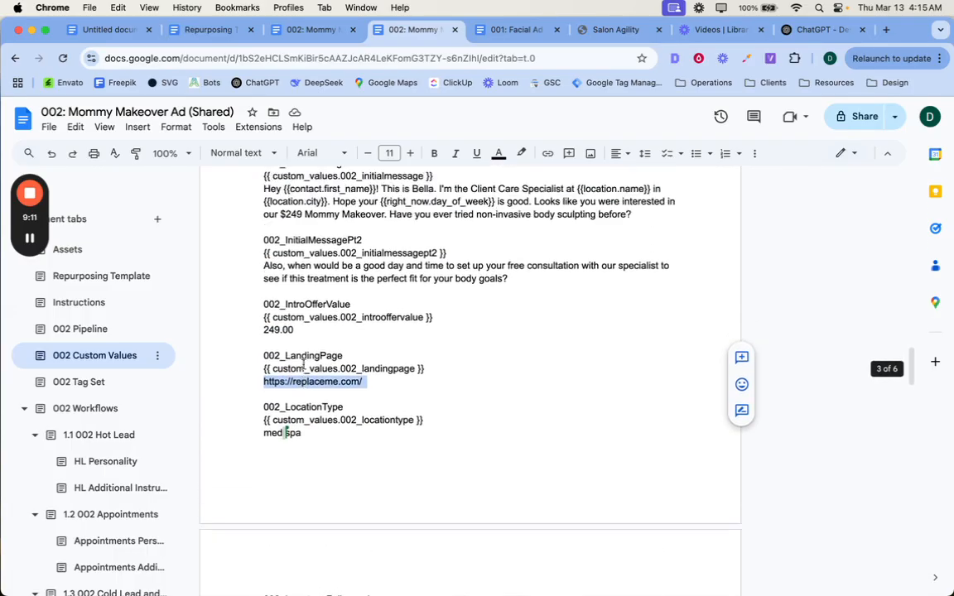
pyautogui.click(816, 29)
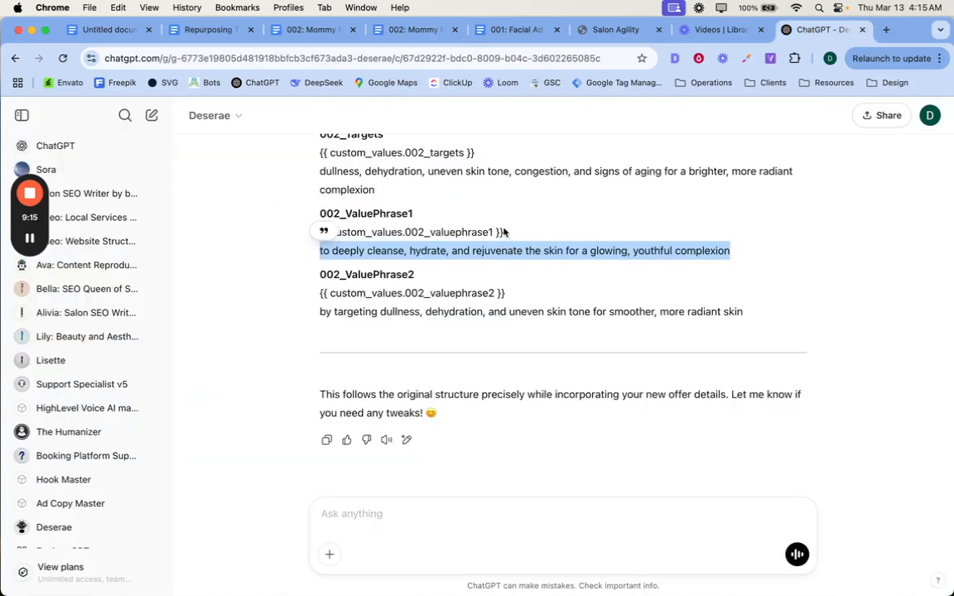
pyautogui.click(296, 33)
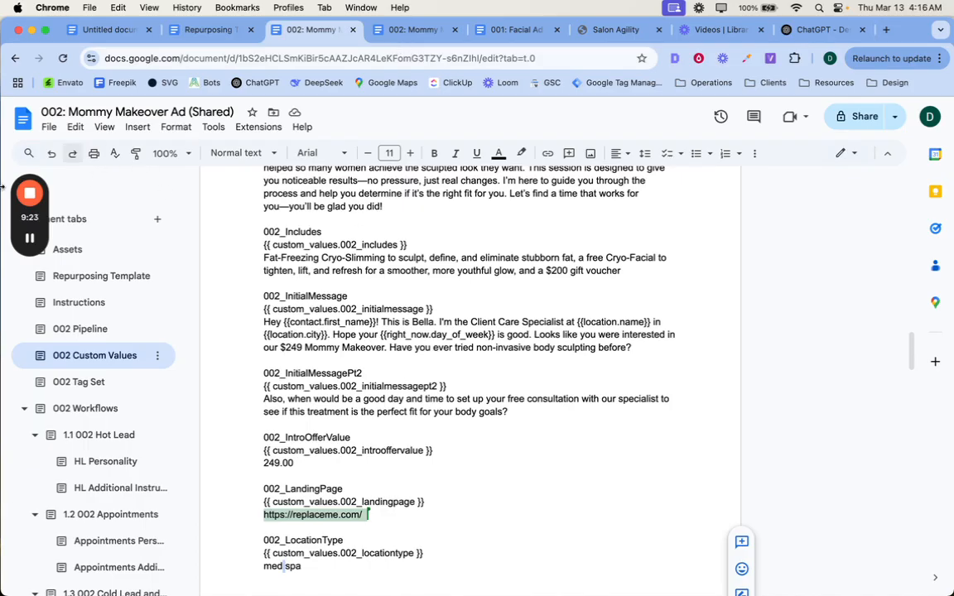
pyautogui.scroll(15, 331, 196)
pyautogui.scroll(15, 330, 196)
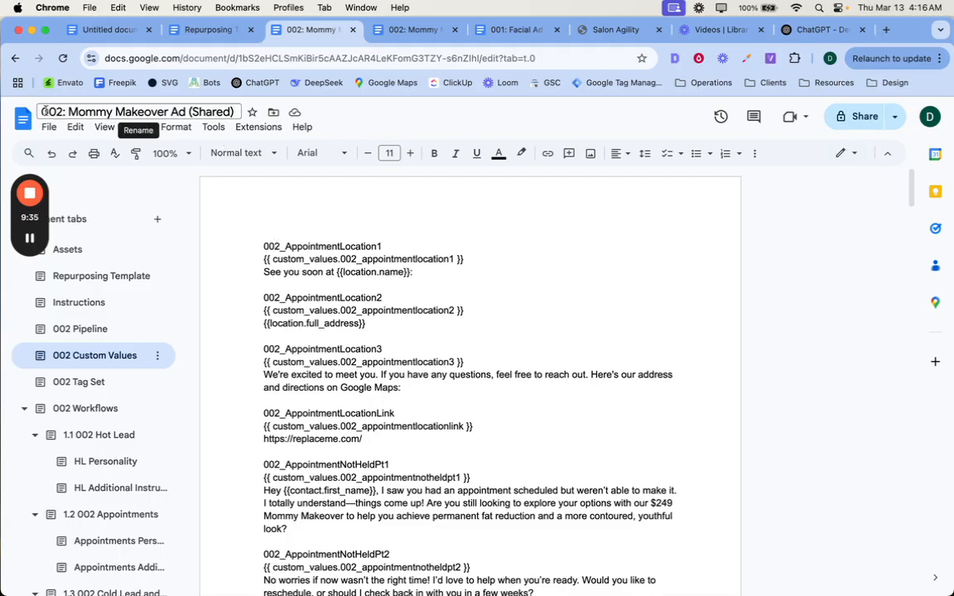
pyautogui.doubleClick(268, 246)
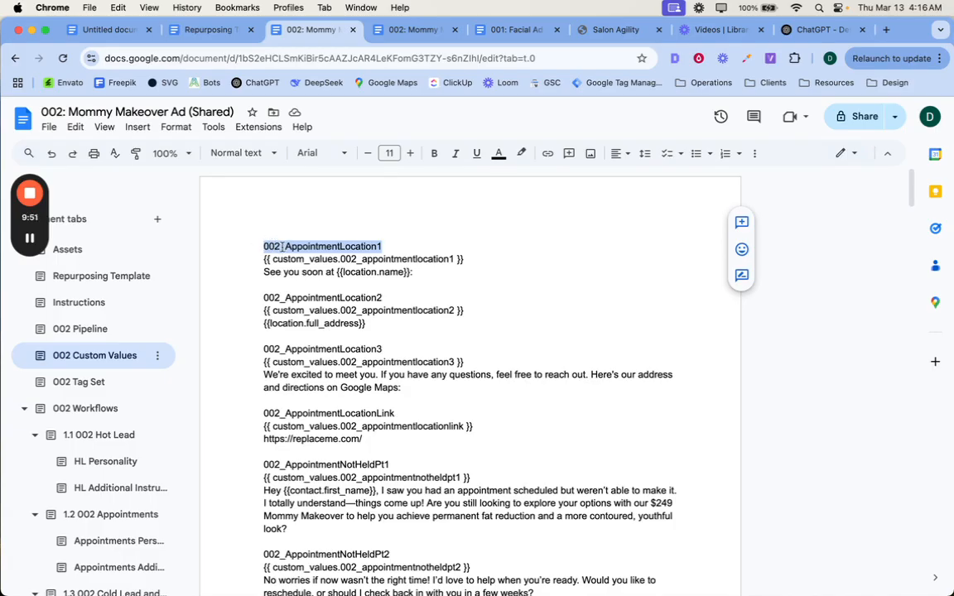
pyautogui.click(306, 294)
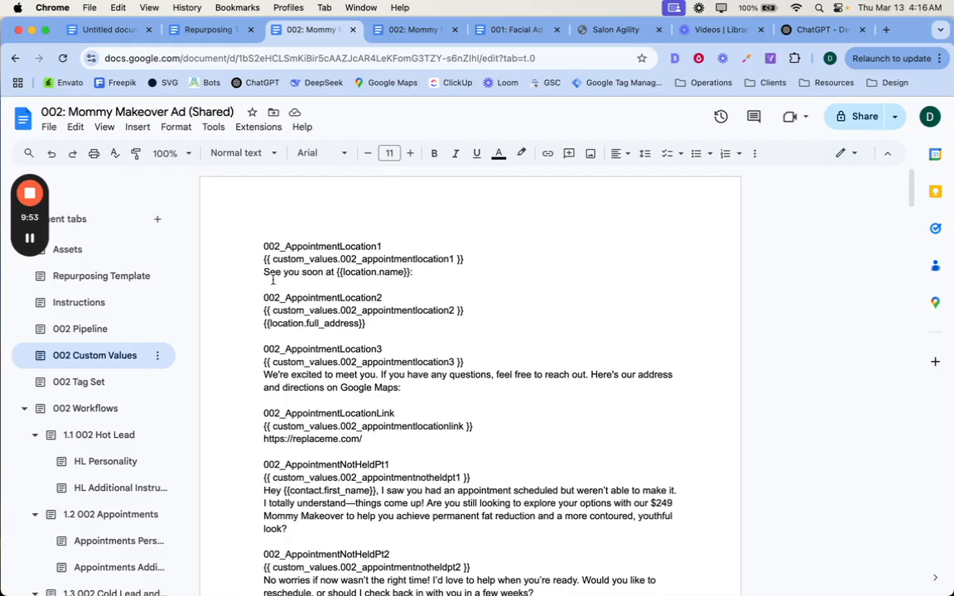
pyautogui.click(308, 283)
# Search the Mommy Makeover Ad document for 002, view the Find and replace options for all tabs, and close them without replacing anything
pyautogui.press('super+f')
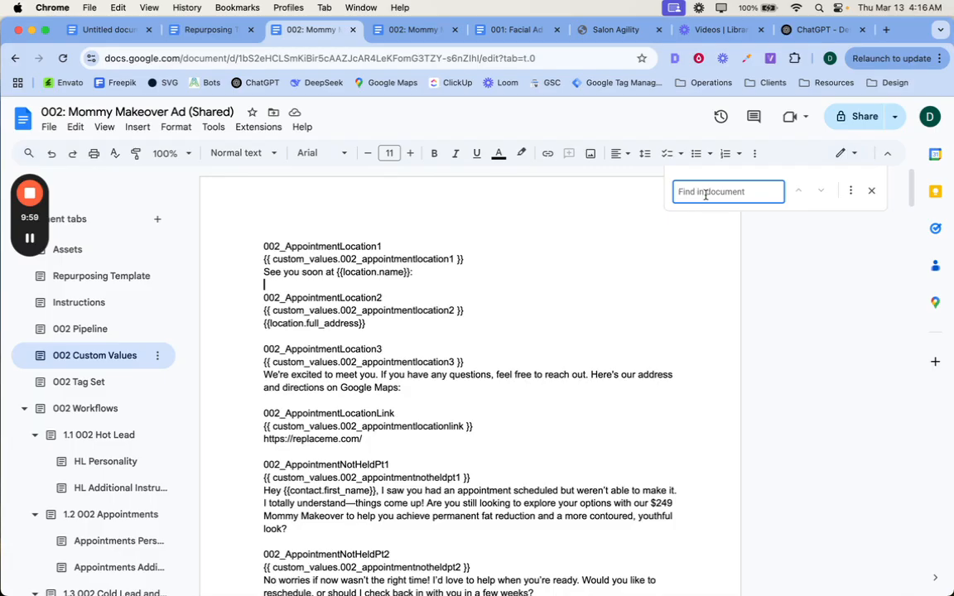
pyautogui.write('00')
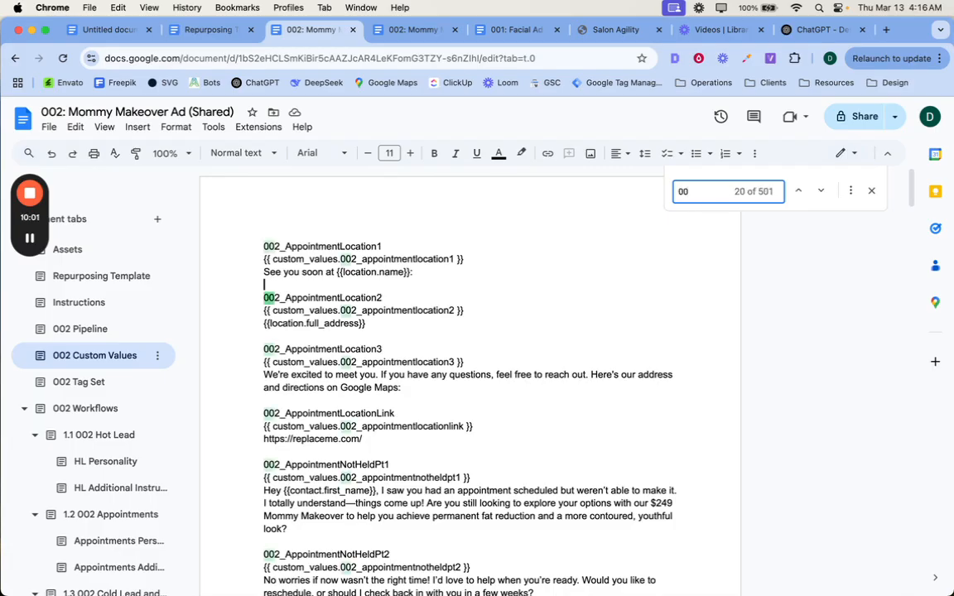
pyautogui.write('2')
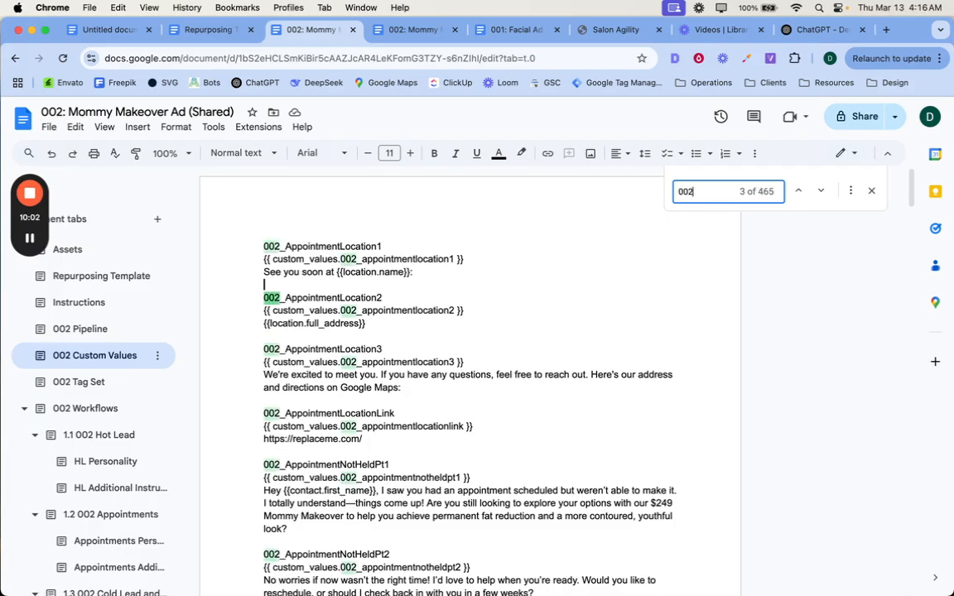
pyautogui.click(852, 191)
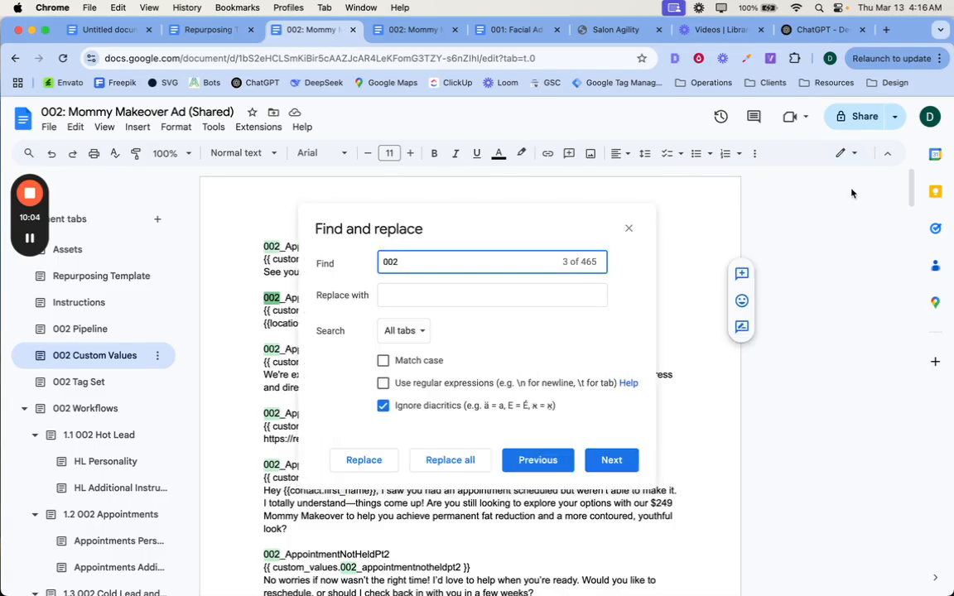
pyautogui.click(411, 293)
pyautogui.write('00')
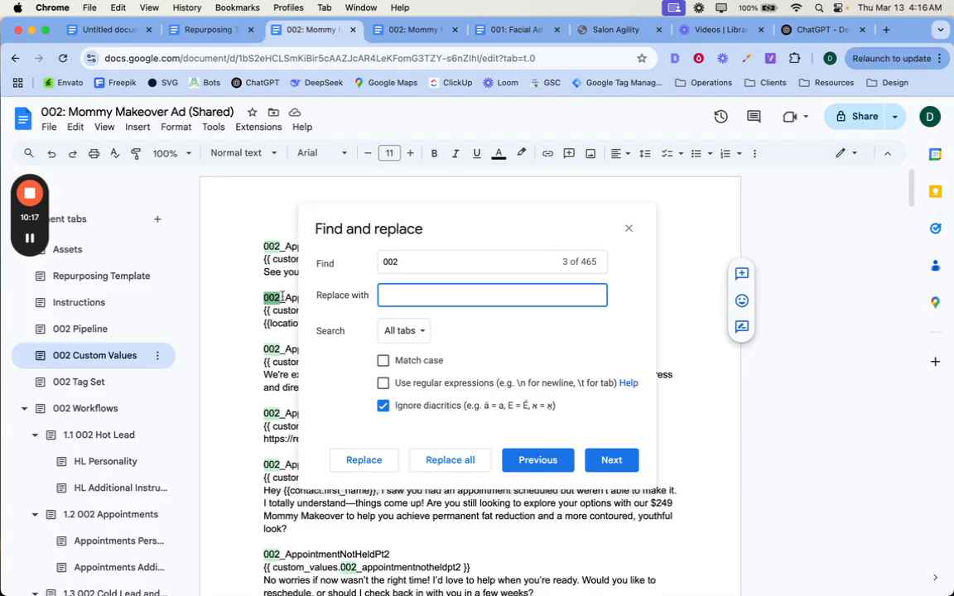
pyautogui.click(632, 227)
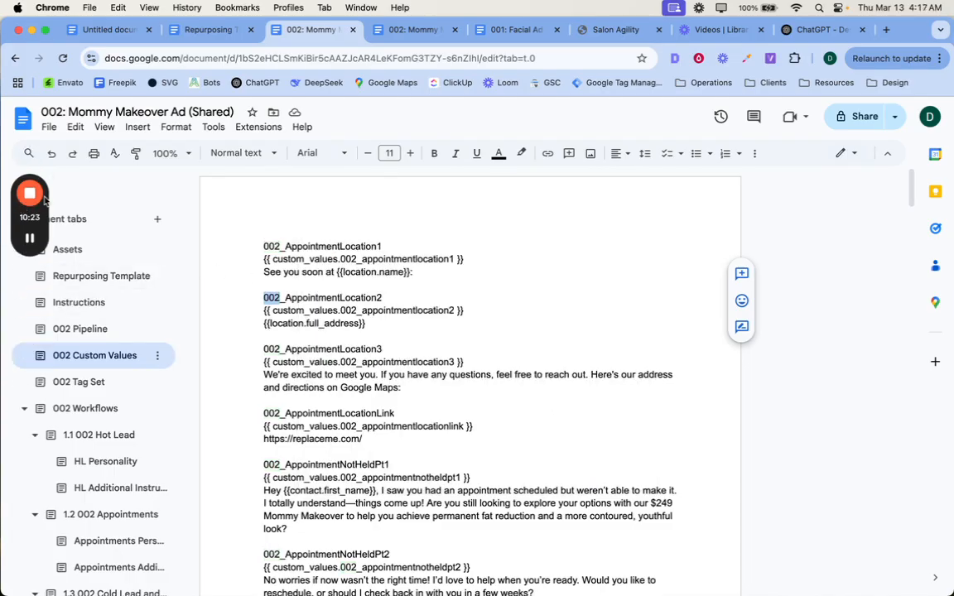
pyautogui.moveTo(29, 201)
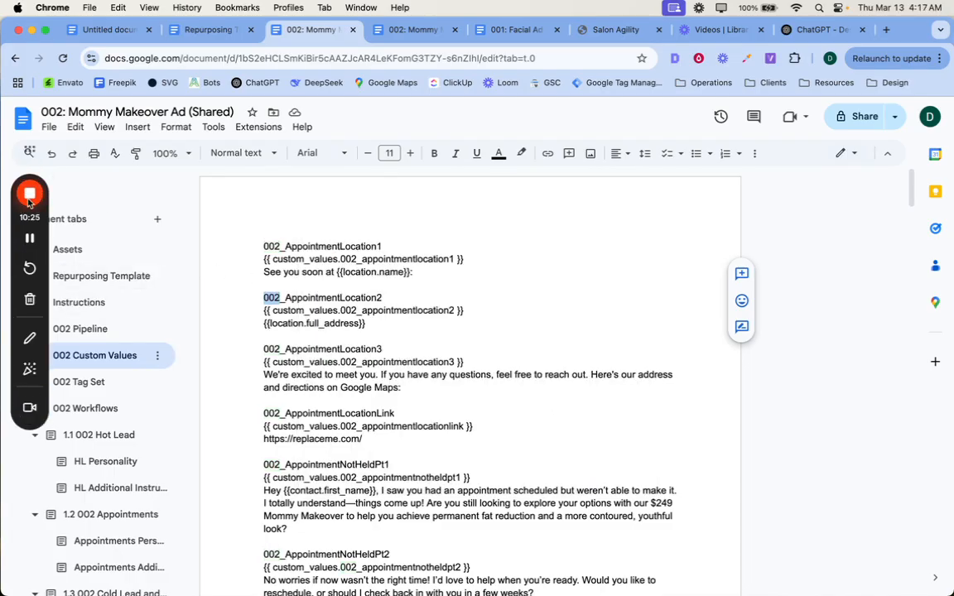